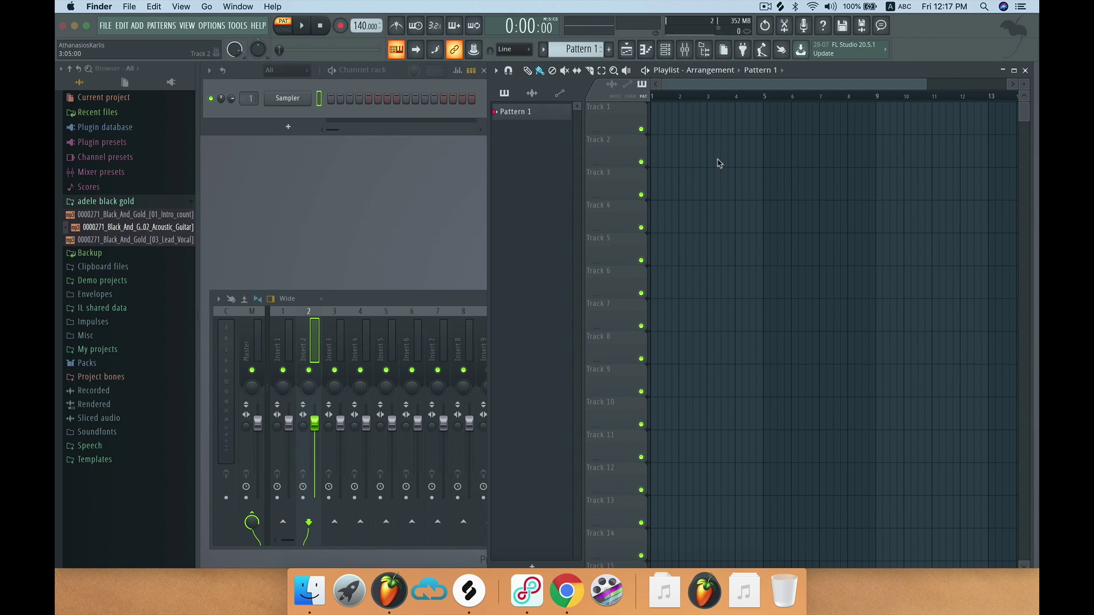
# Extract DSK_The_Grand_-_macVST.zip from Downloads, view and close its readme, and select DSK The Grand.vst.
pyautogui.scroll(3, 713, 200)
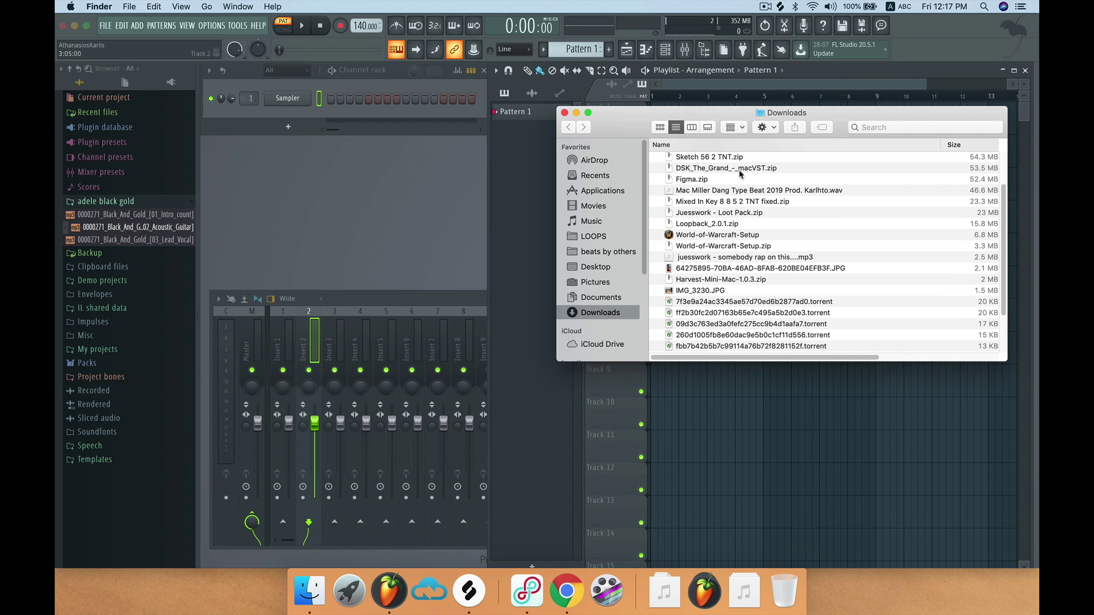
pyautogui.doubleClick(741, 168)
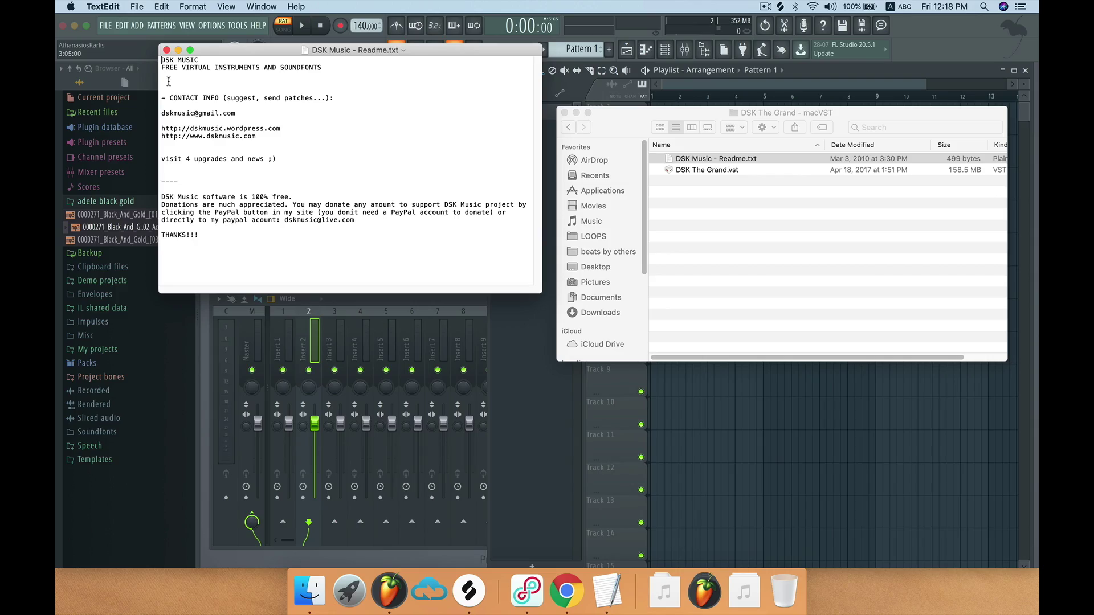
pyautogui.click(167, 50)
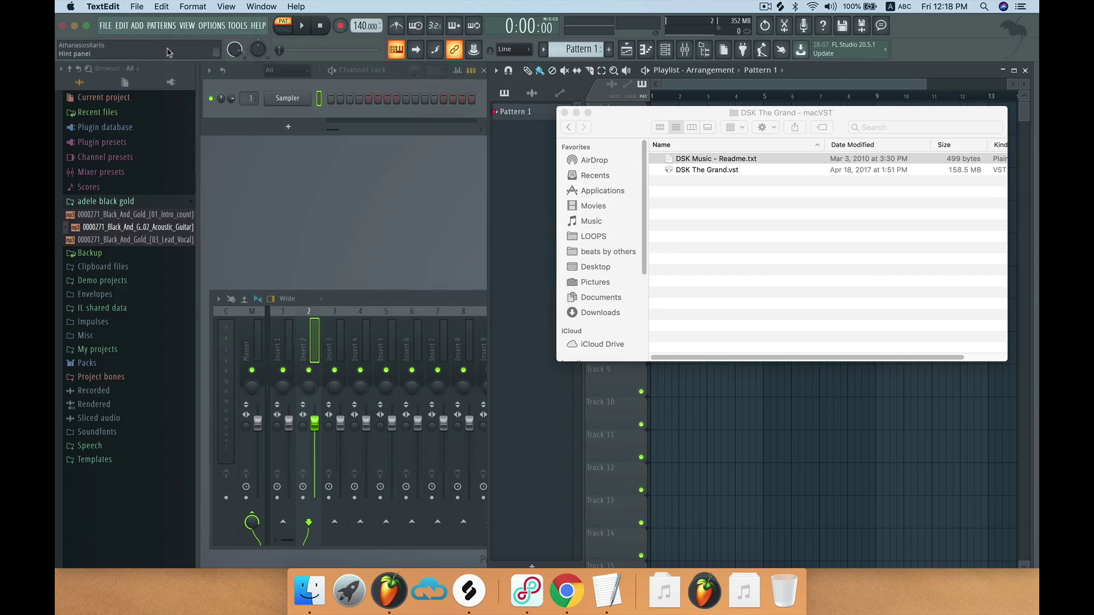
pyautogui.click(715, 173)
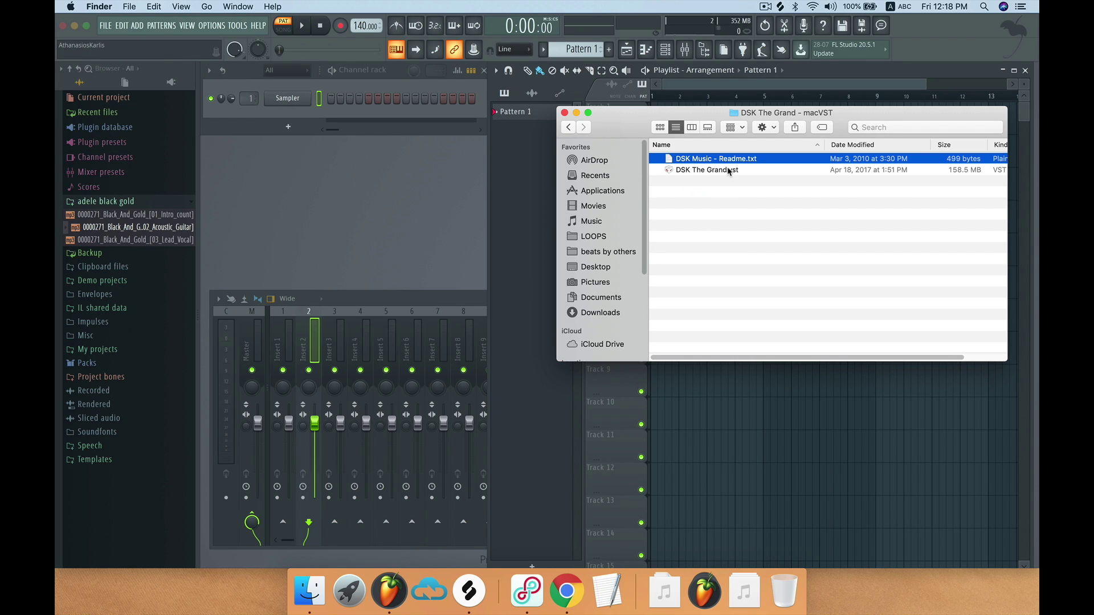
pyautogui.click(729, 170)
# Switch to Chrome and look through the "stock piano vst" search results for free piano plugin pages.
pyautogui.press('super+Tab')
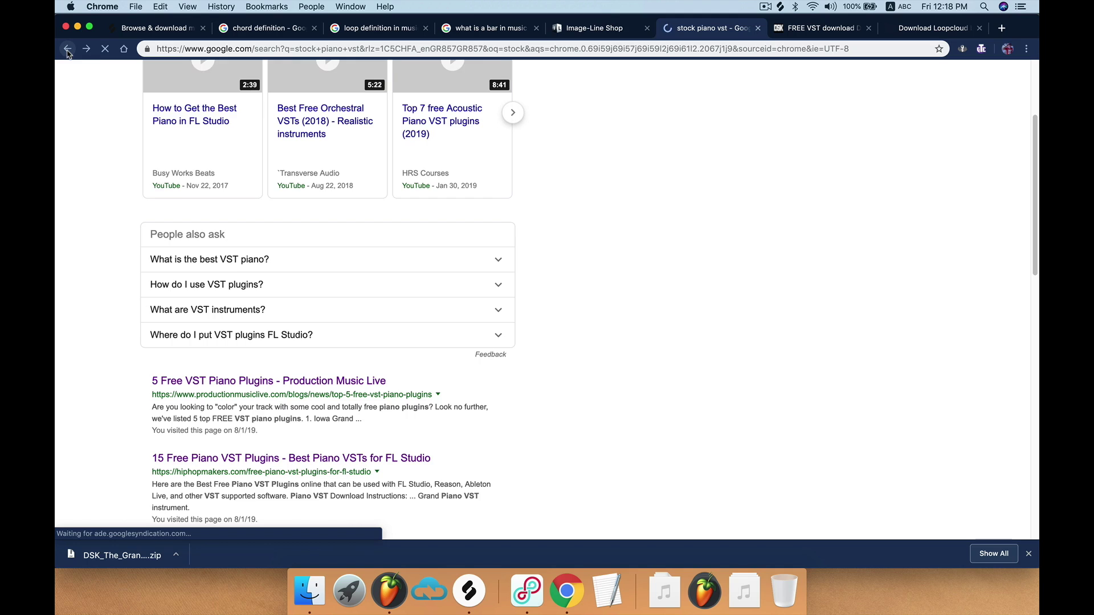
pyautogui.scroll(4, 220, 134)
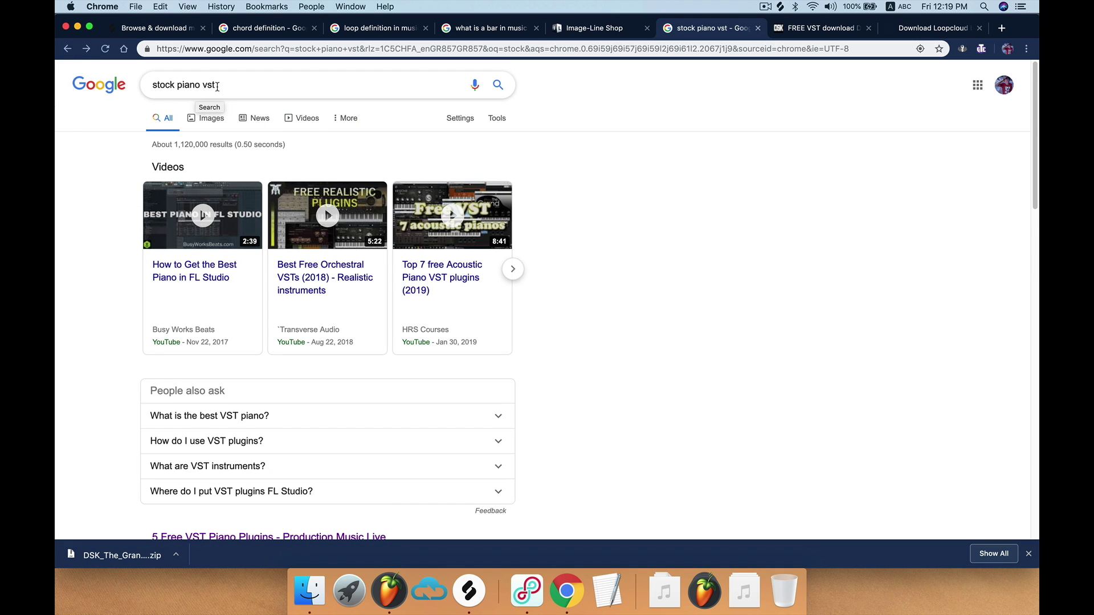
pyautogui.scroll(-5, 228, 370)
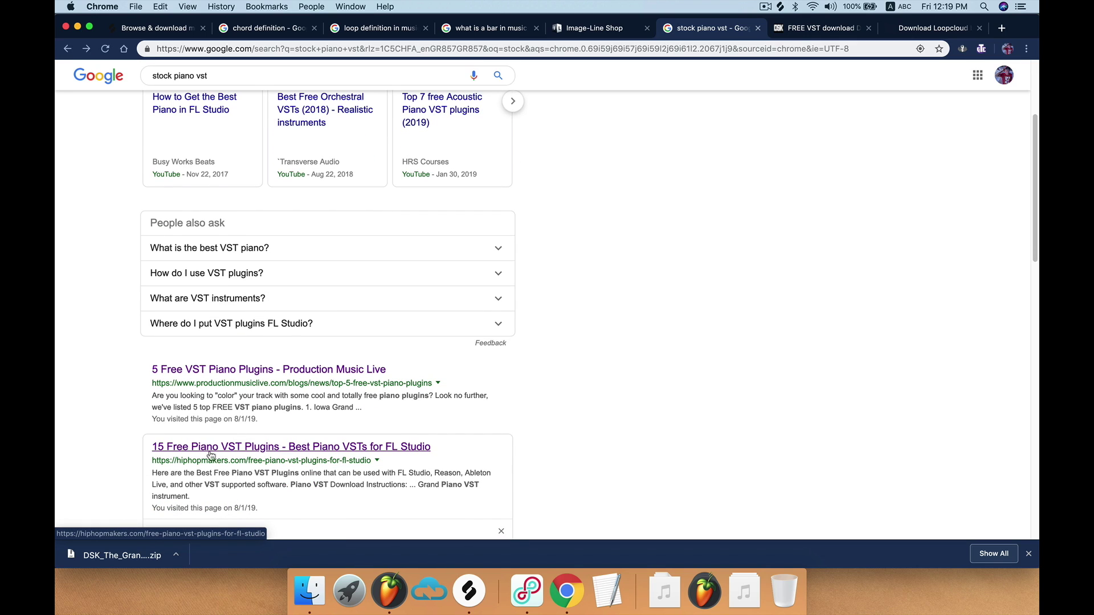
# Preview the demo video on the DSK The Grand download page, pause it, and minimise the browser.
pyautogui.click(809, 30)
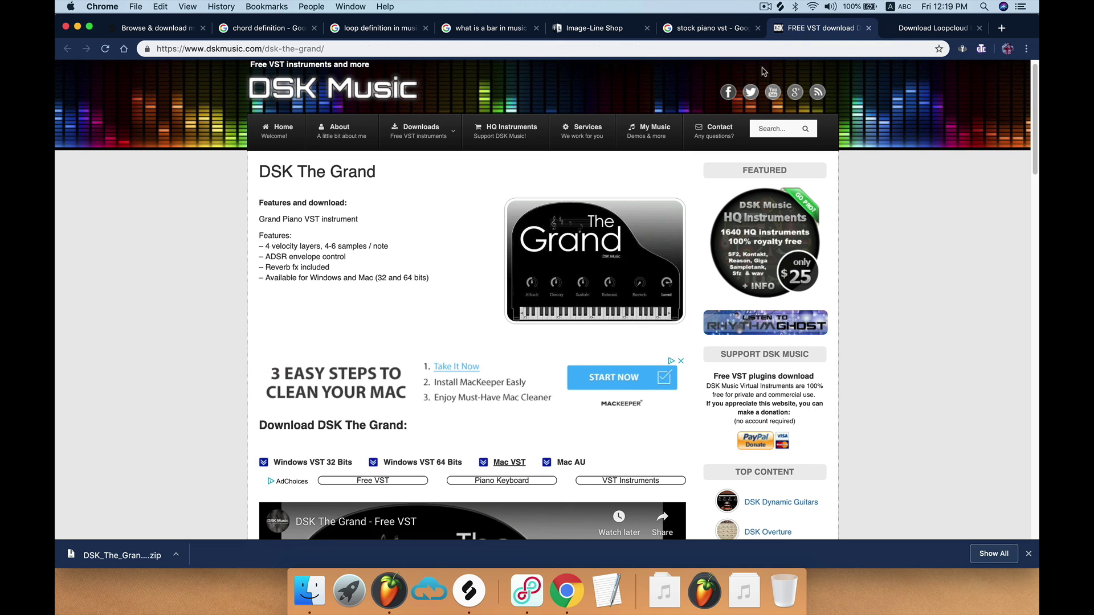
pyautogui.scroll(-8, 764, 71)
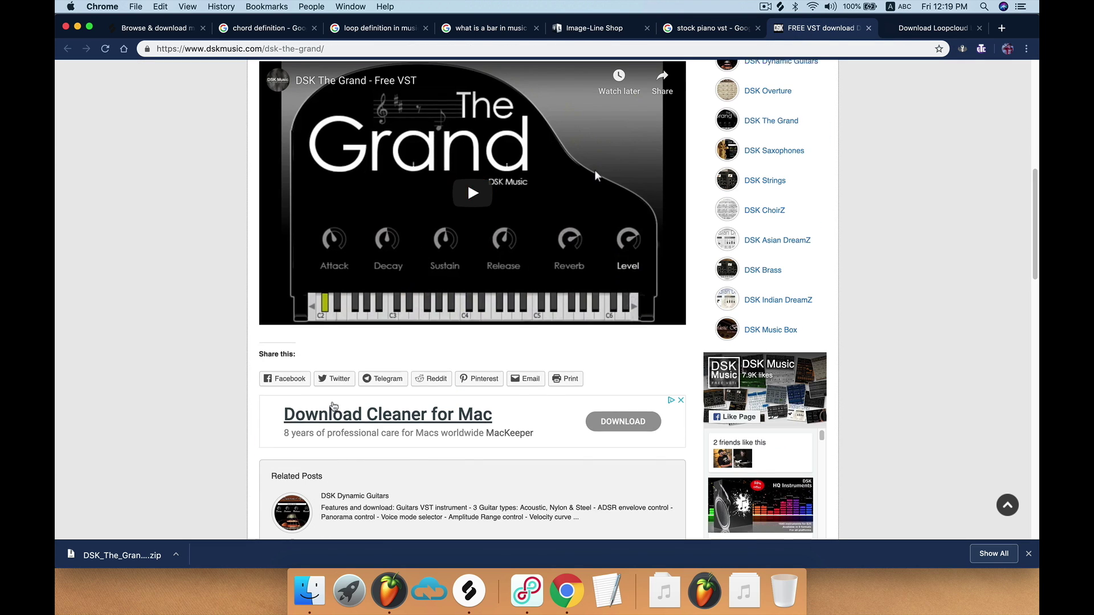
pyautogui.scroll(3, 333, 406)
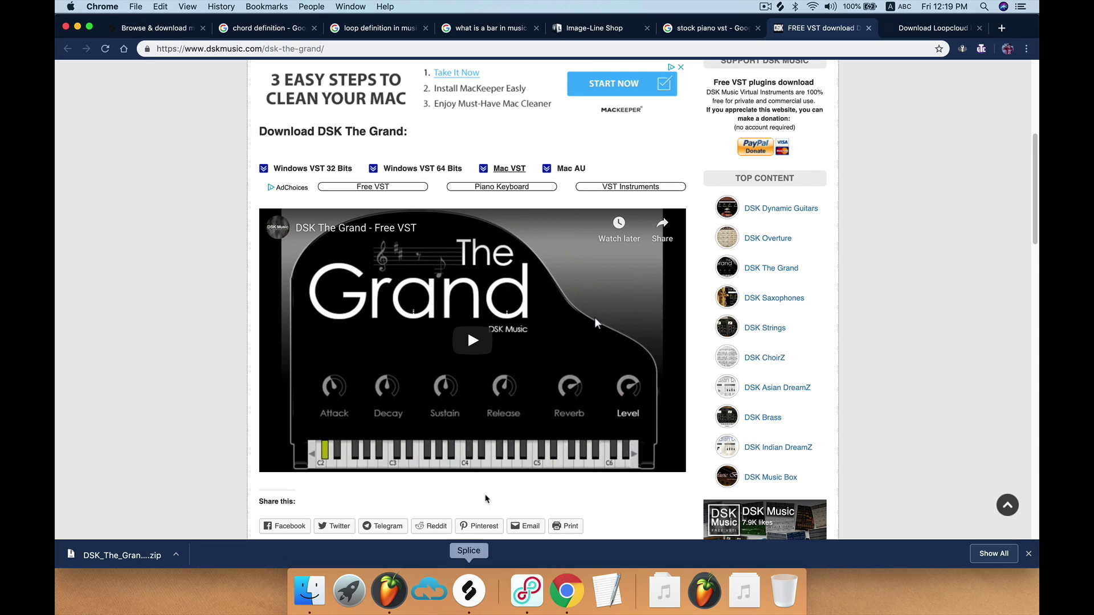
pyautogui.click(488, 352)
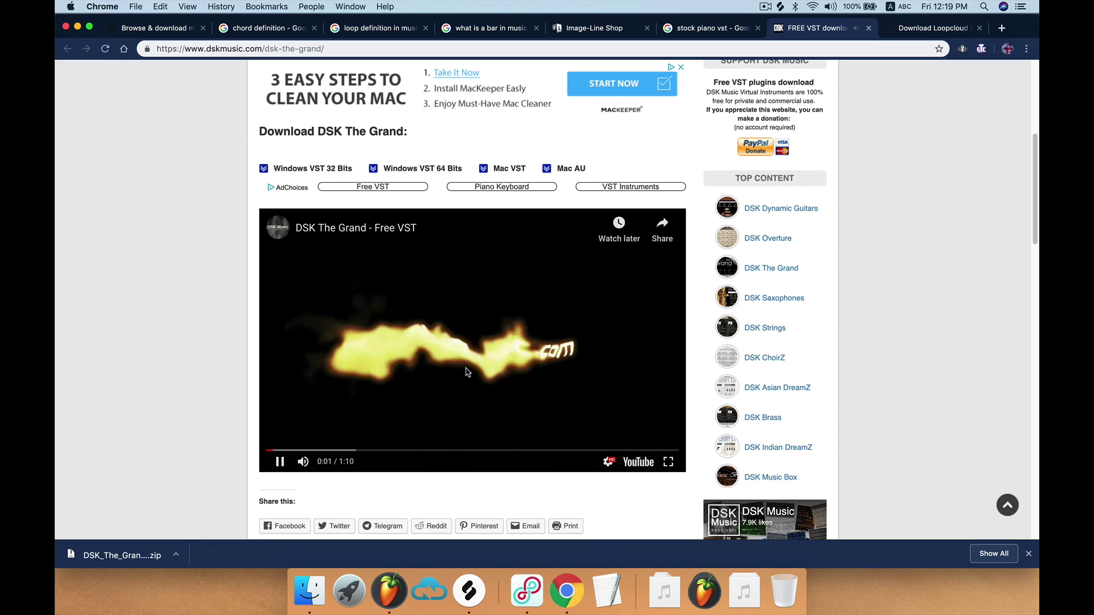
pyautogui.click(314, 448)
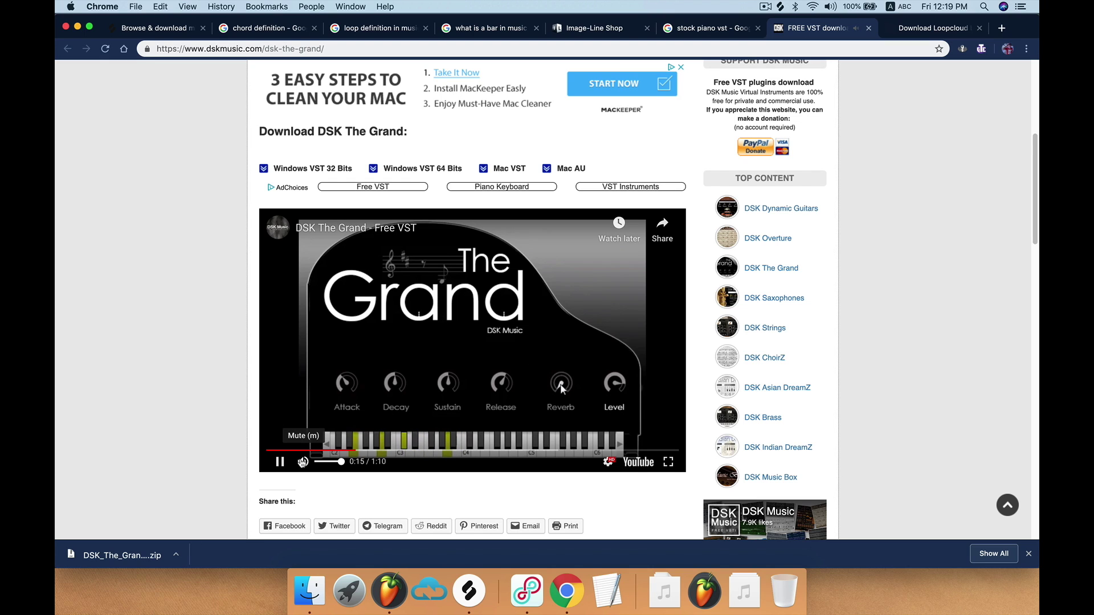
pyautogui.click(279, 462)
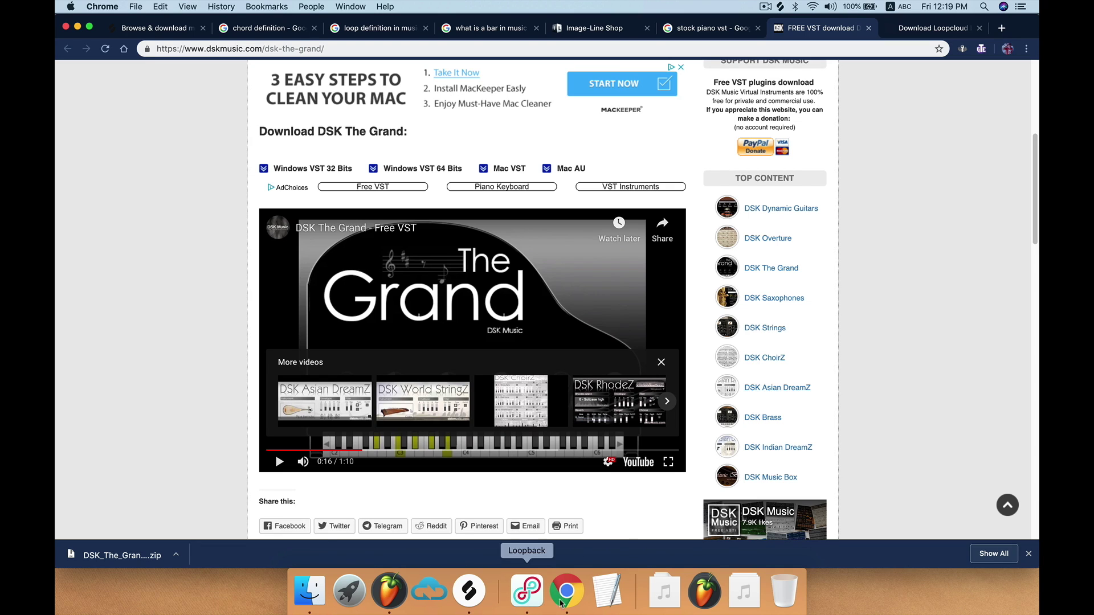
pyautogui.click(77, 27)
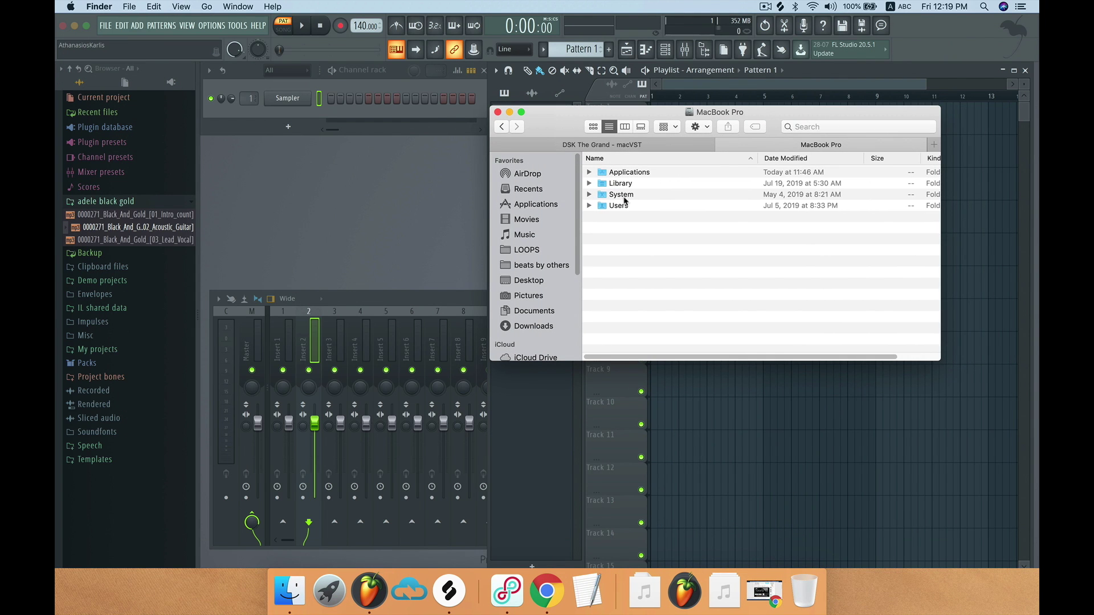
# Move DSK The Grand.vst into the /Library/Audio/Plug-Ins/VST folder and authorise the change.
pyautogui.click(621, 205)
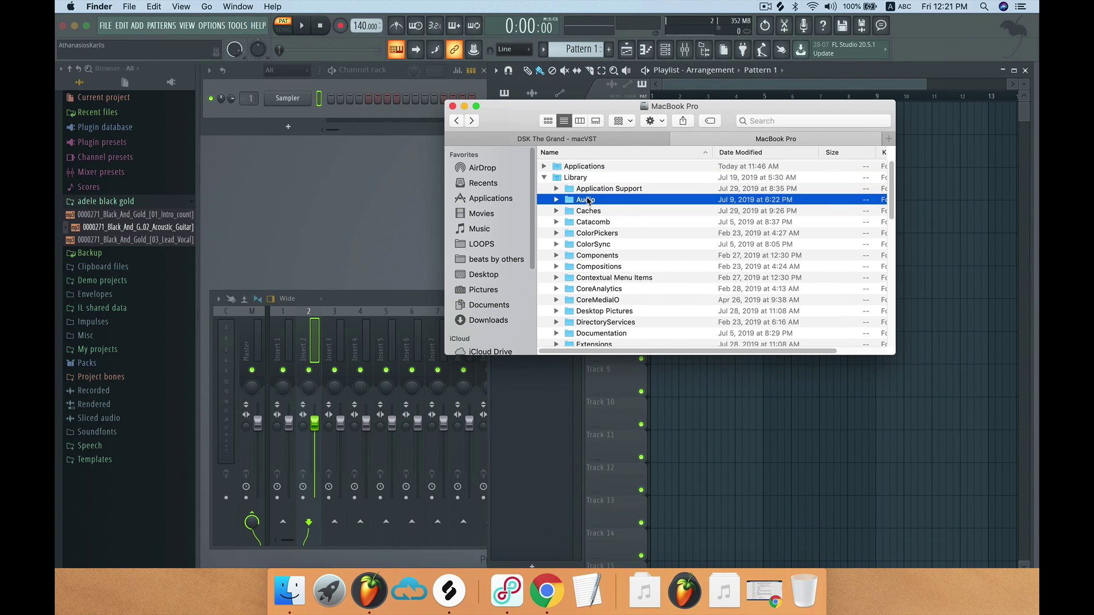
pyautogui.doubleClick(588, 201)
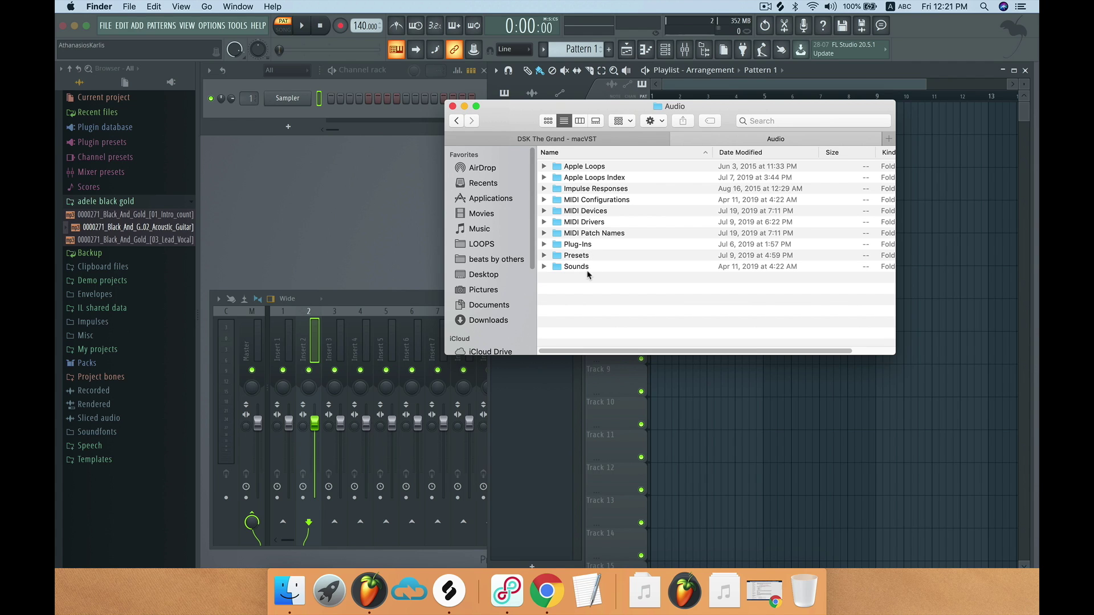
pyautogui.click(592, 247)
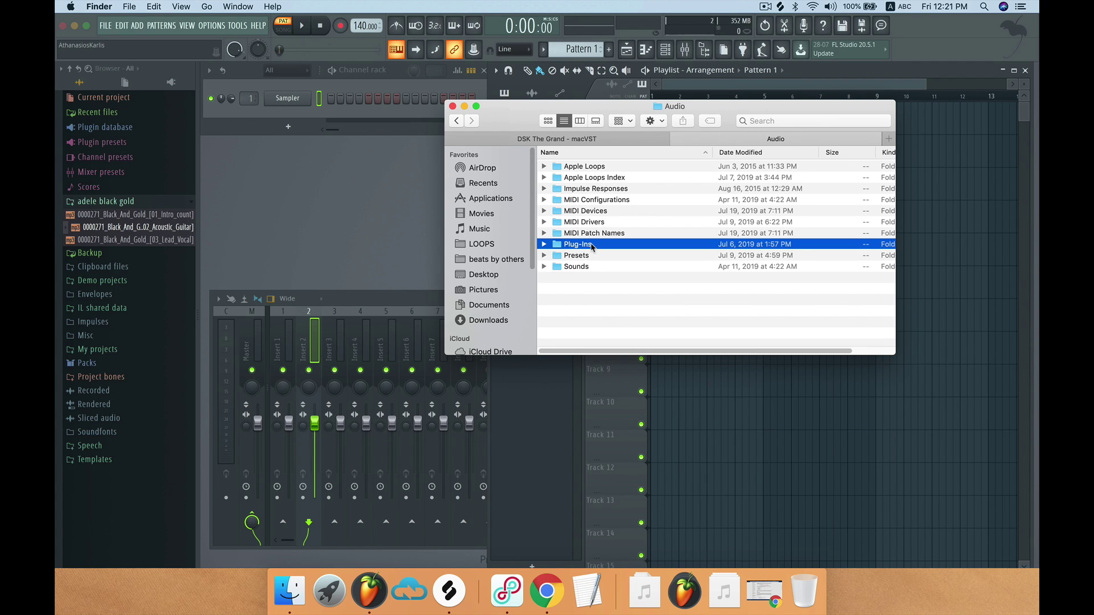
pyautogui.doubleClick(591, 247)
pyautogui.moveTo(595, 178); pyautogui.dragTo(655, 272)
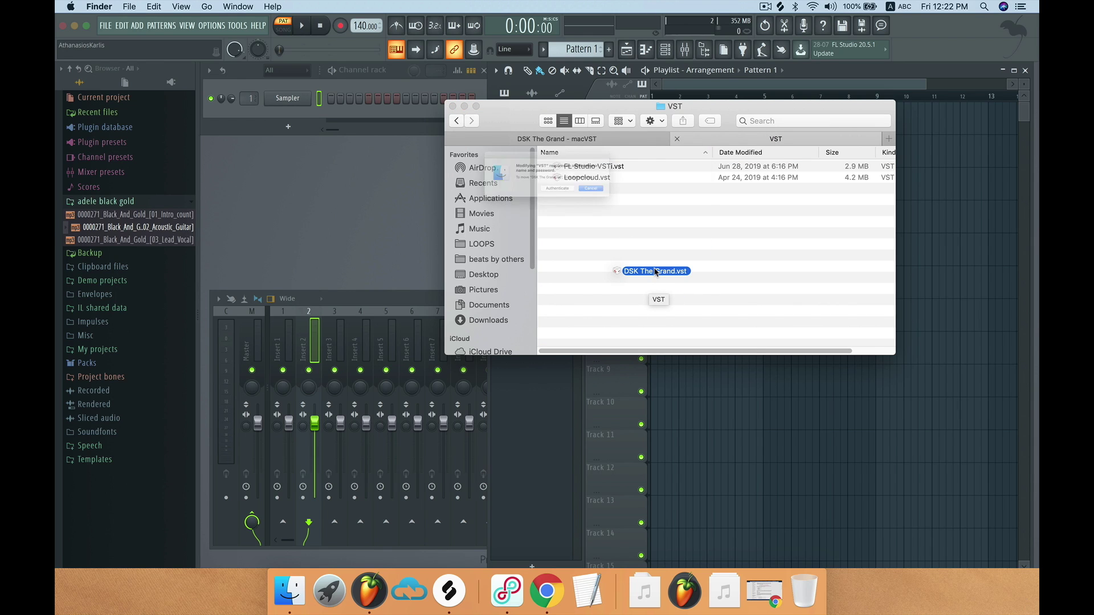
pyautogui.click(587, 203)
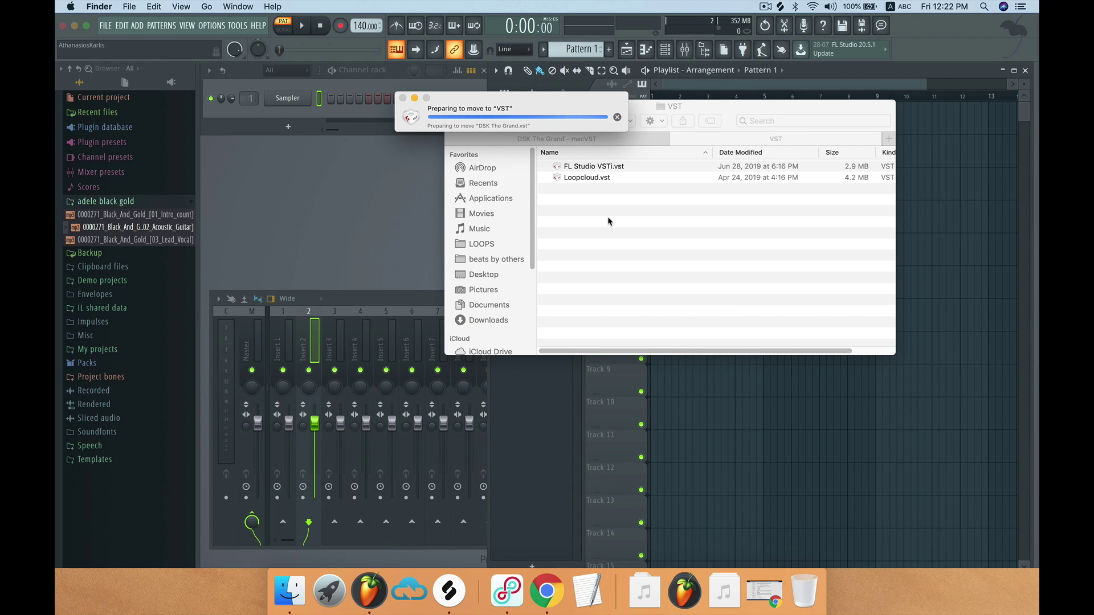
# Scan for newly installed plugins in FL Studio's Plugin Manager without adding a search path, and close the manager.
pyautogui.click(215, 25)
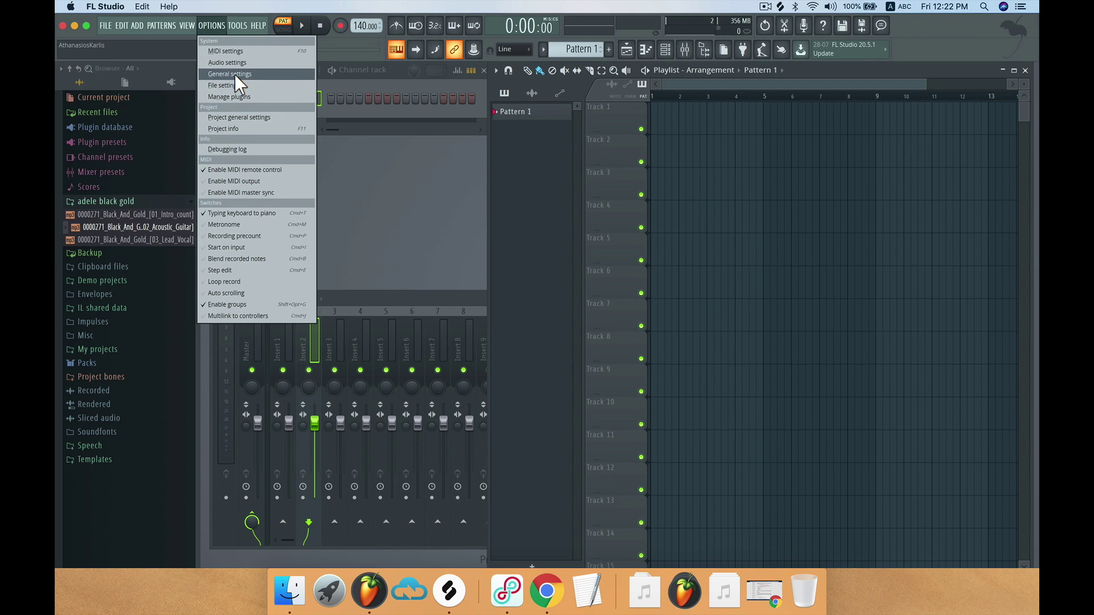
pyautogui.click(240, 98)
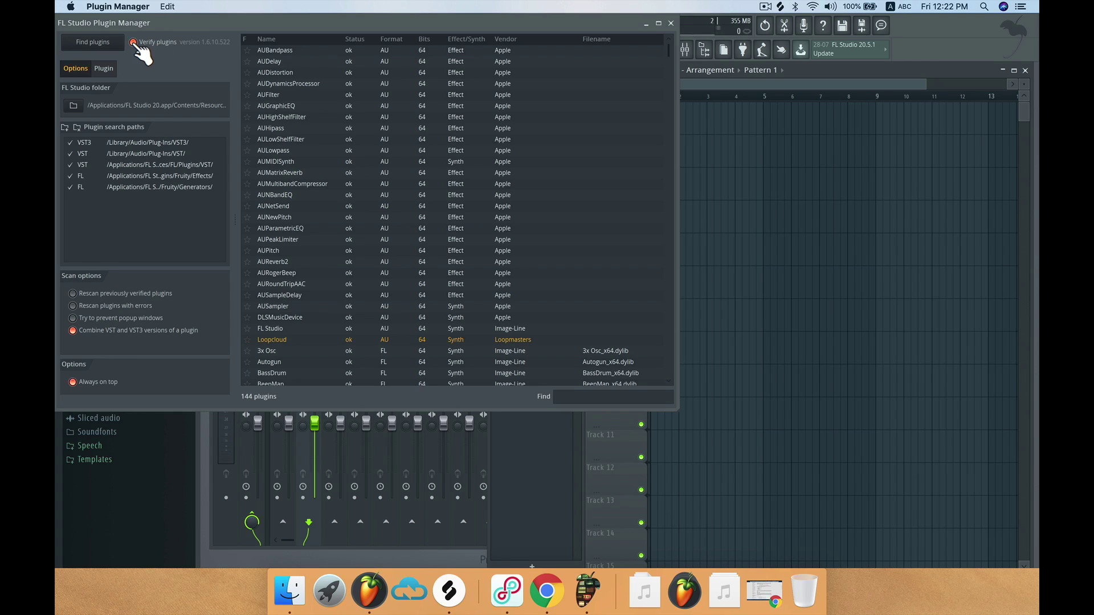
pyautogui.click(92, 42)
pyautogui.click(65, 128)
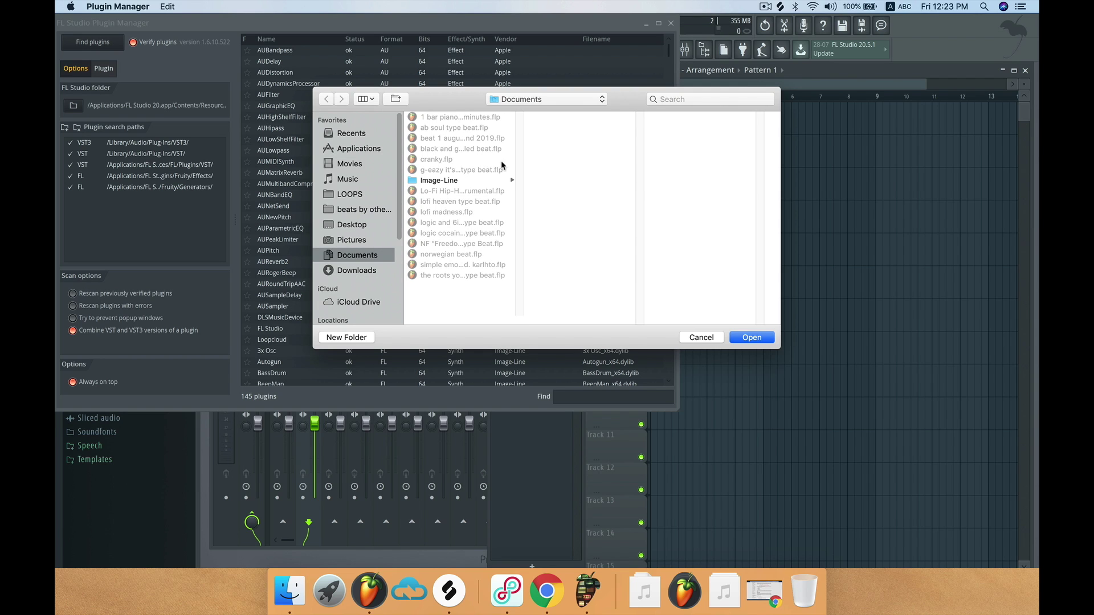
pyautogui.click(706, 337)
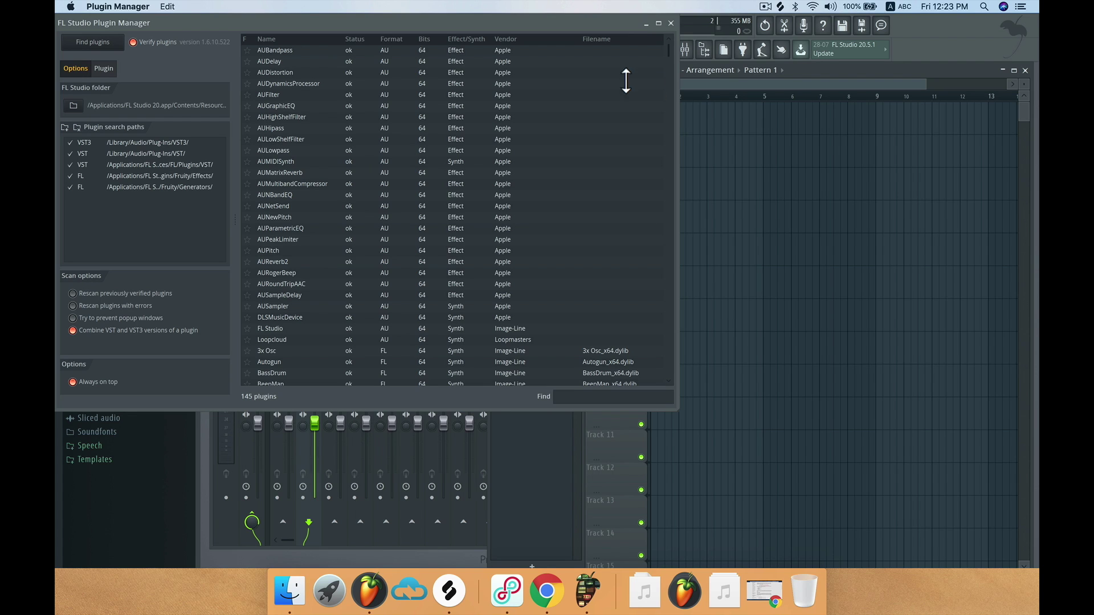
pyautogui.click(672, 23)
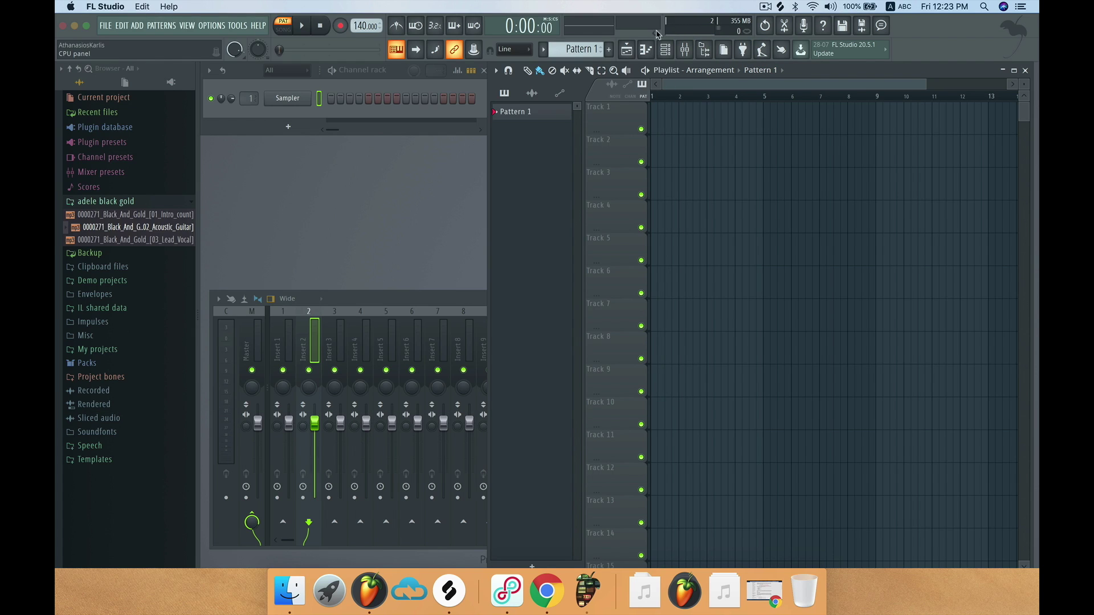
# Add the DSK The Grand VST generator to the channel rack from the full plugin list.
pyautogui.click(288, 128)
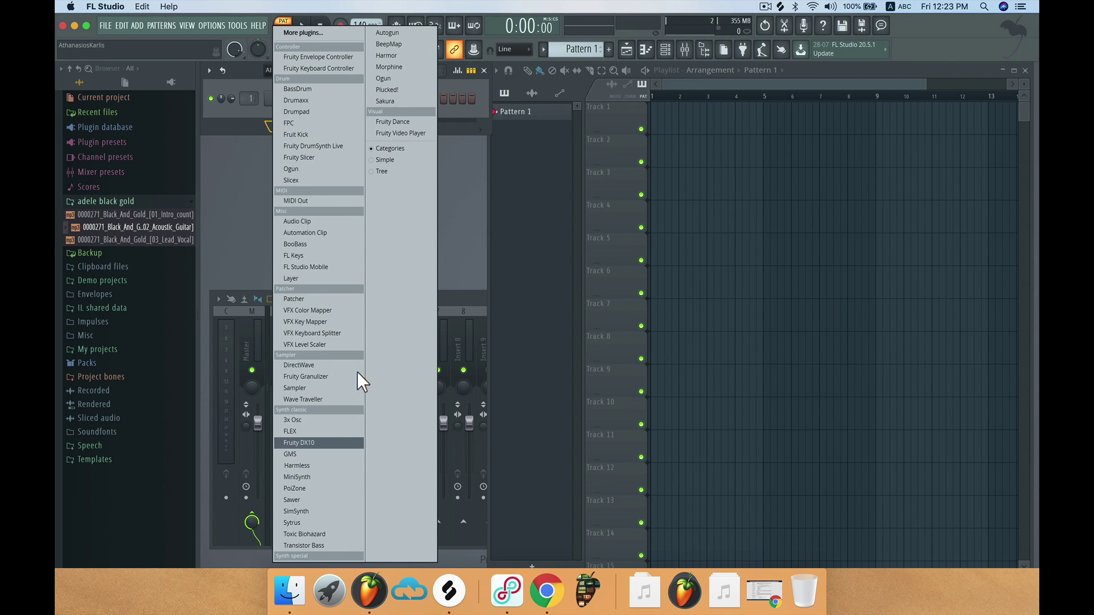
pyautogui.click(316, 32)
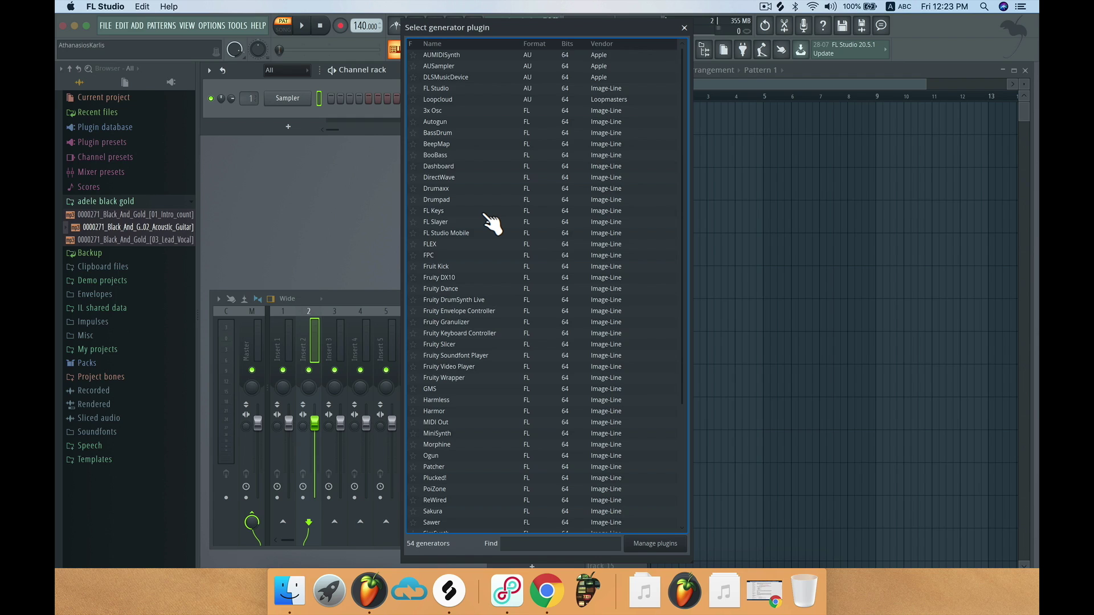
pyautogui.scroll(-5, 486, 216)
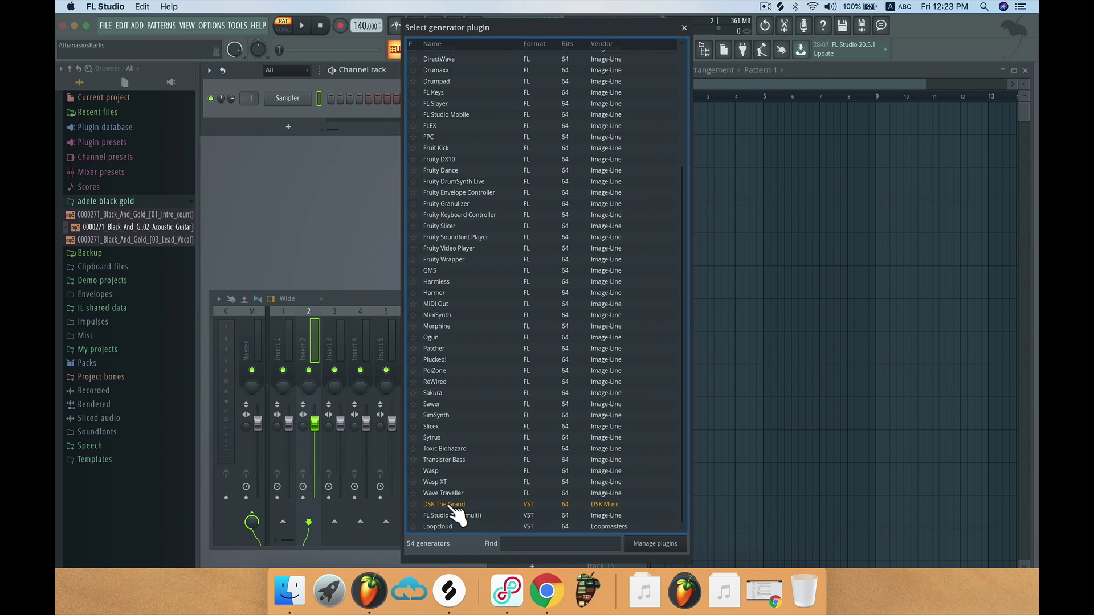
pyautogui.moveTo(454, 513)
pyautogui.mouseDown()
pyautogui.moveTo(384, 419)
pyautogui.moveTo(341, 182)
pyautogui.moveTo(477, 482)
pyautogui.moveTo(457, 511)
pyautogui.mouseUp()
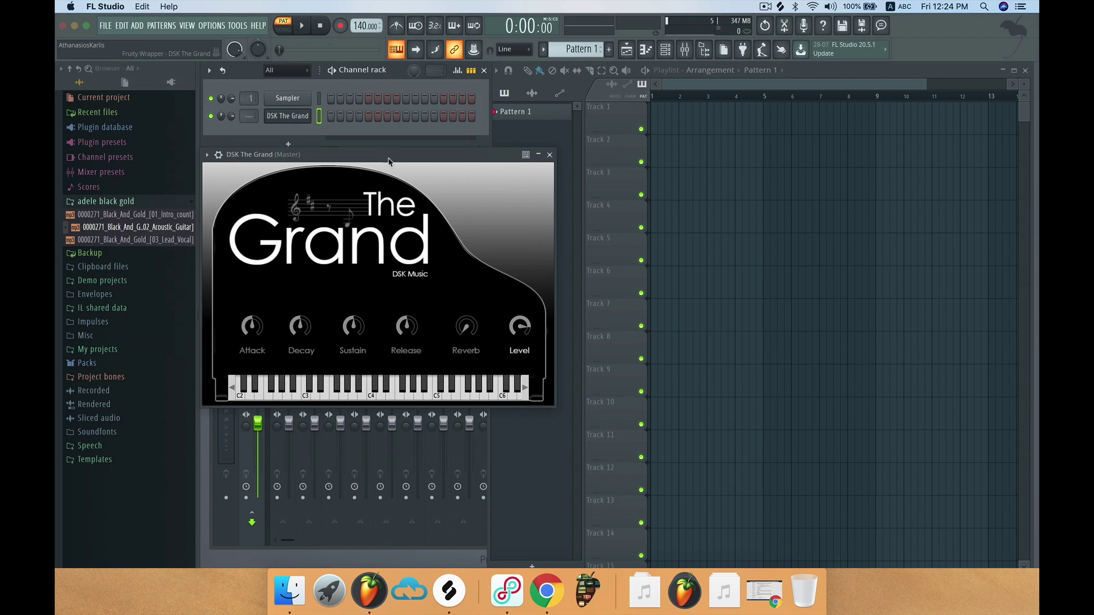
# Delete the Sampler channel, try out DSK The Grand's on-screen keyboard, and close the plugin window.
pyautogui.rightClick(291, 100)
pyautogui.click(348, 223)
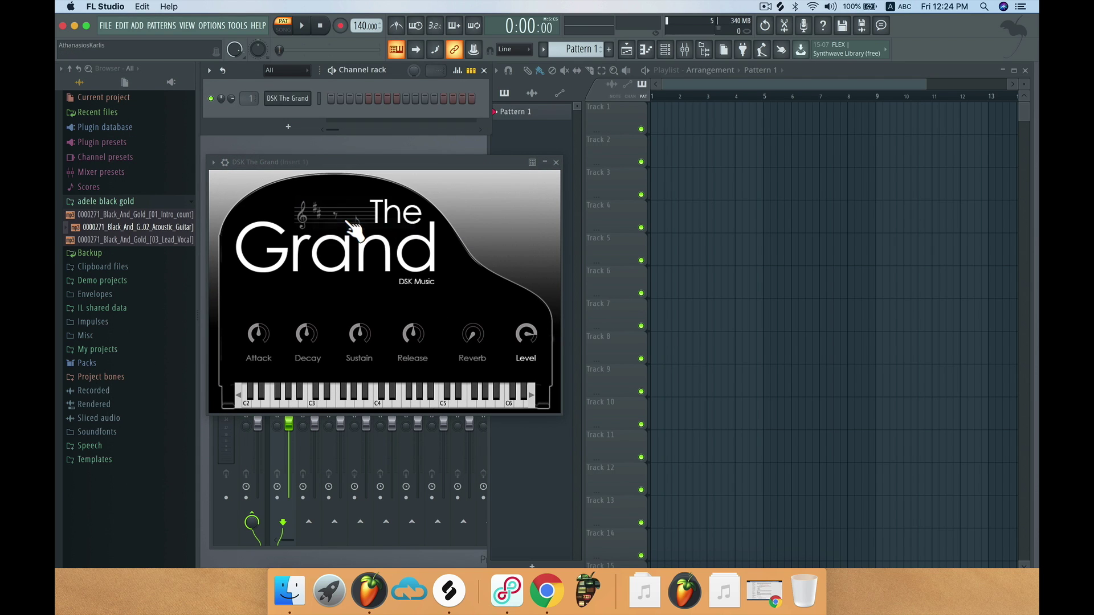
pyautogui.moveTo(342, 401)
pyautogui.mouseDown()
pyautogui.moveTo(359, 406)
pyautogui.moveTo(310, 401)
pyautogui.moveTo(359, 399)
pyautogui.mouseUp()
pyautogui.click(556, 162)
# Open the piano roll for the DSK The Grand channel and set its key labels to None.
pyautogui.rightClick(289, 98)
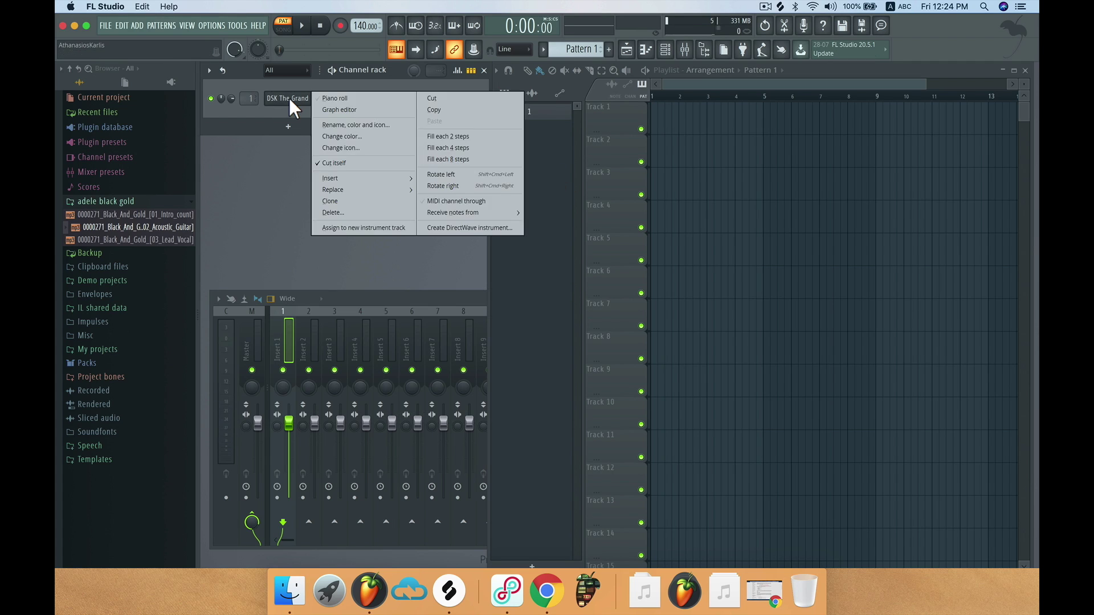
pyautogui.click(344, 100)
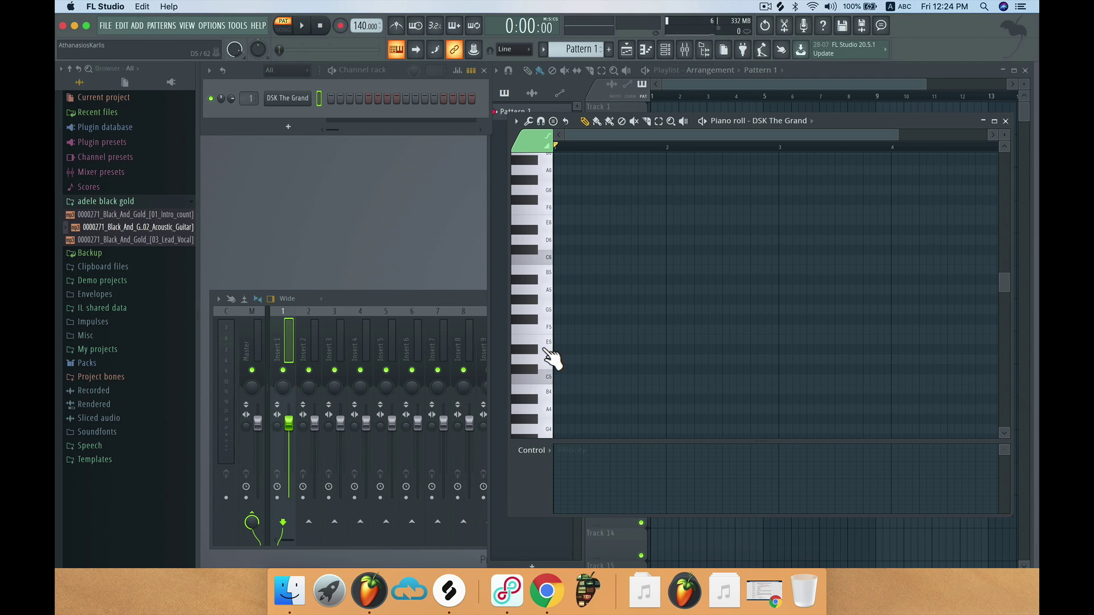
pyautogui.click(518, 121)
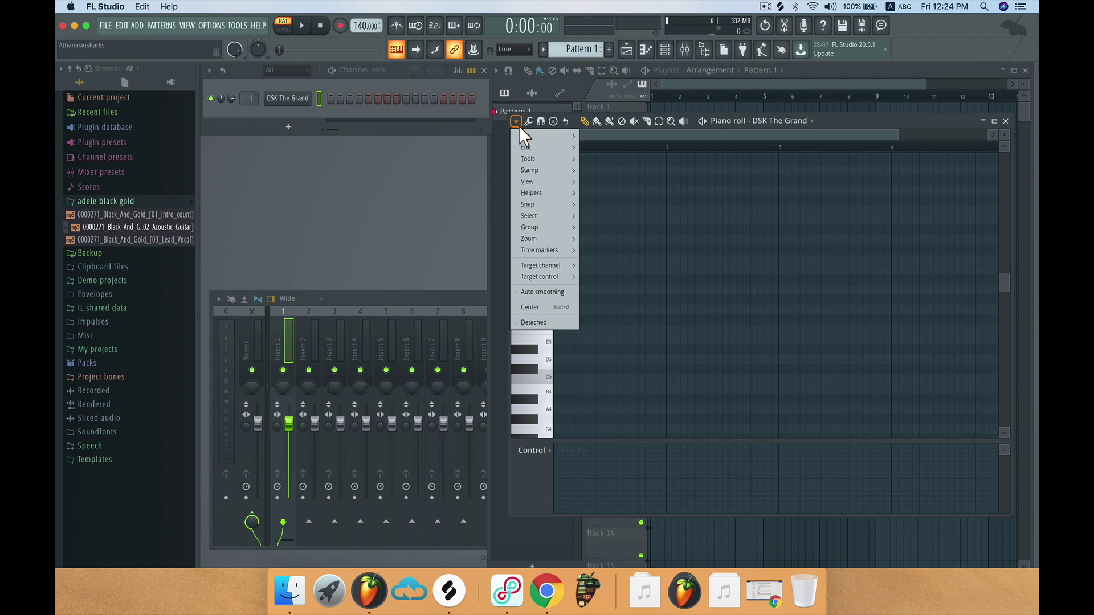
pyautogui.moveTo(530, 180)
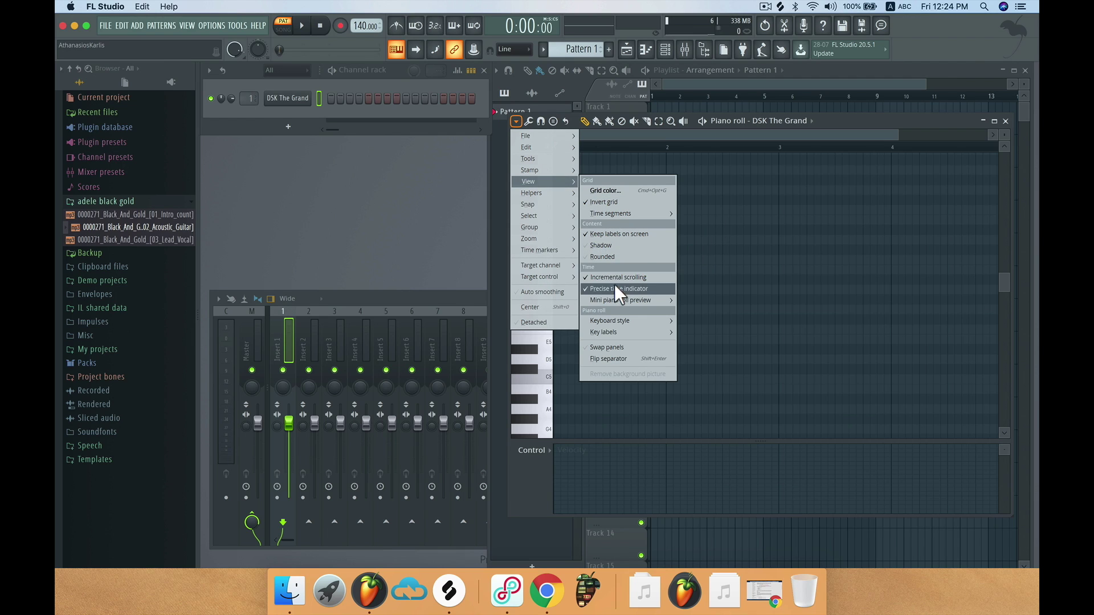
pyautogui.moveTo(622, 331)
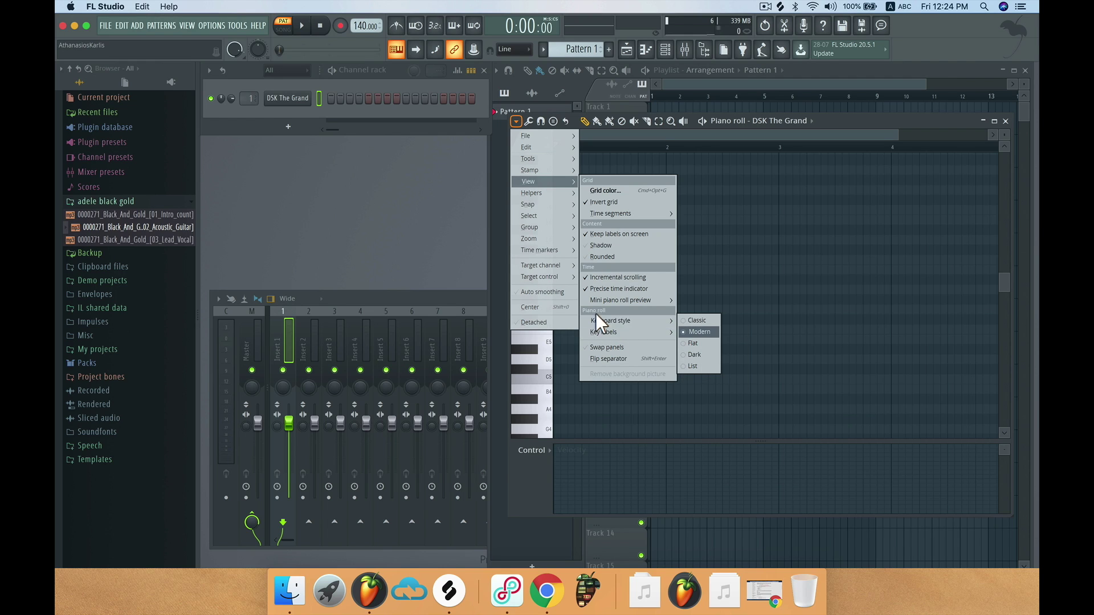
pyautogui.moveTo(669, 331)
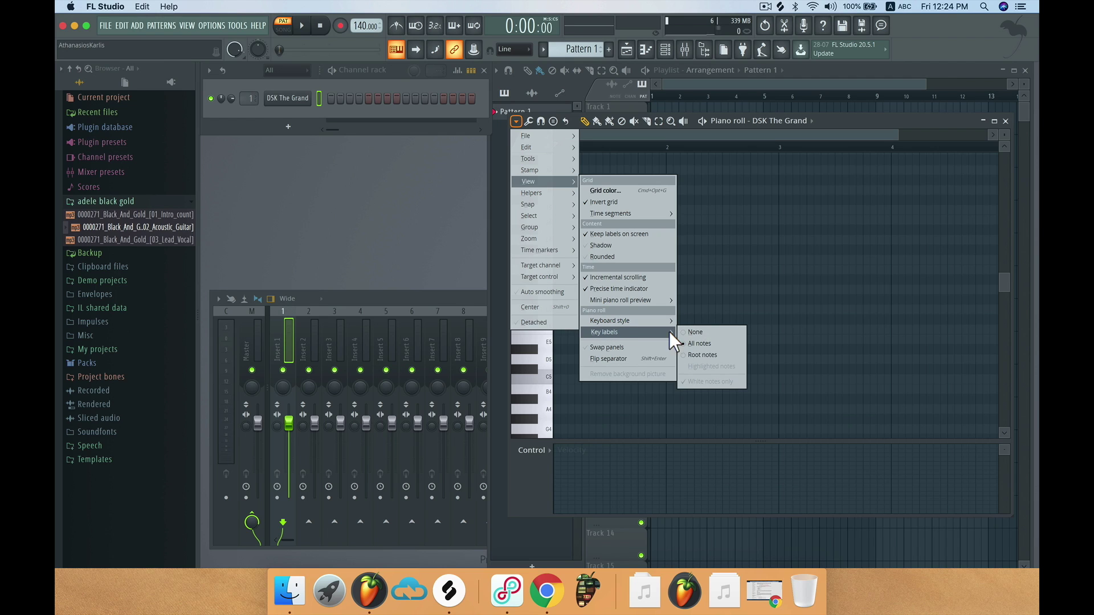
pyautogui.click(699, 342)
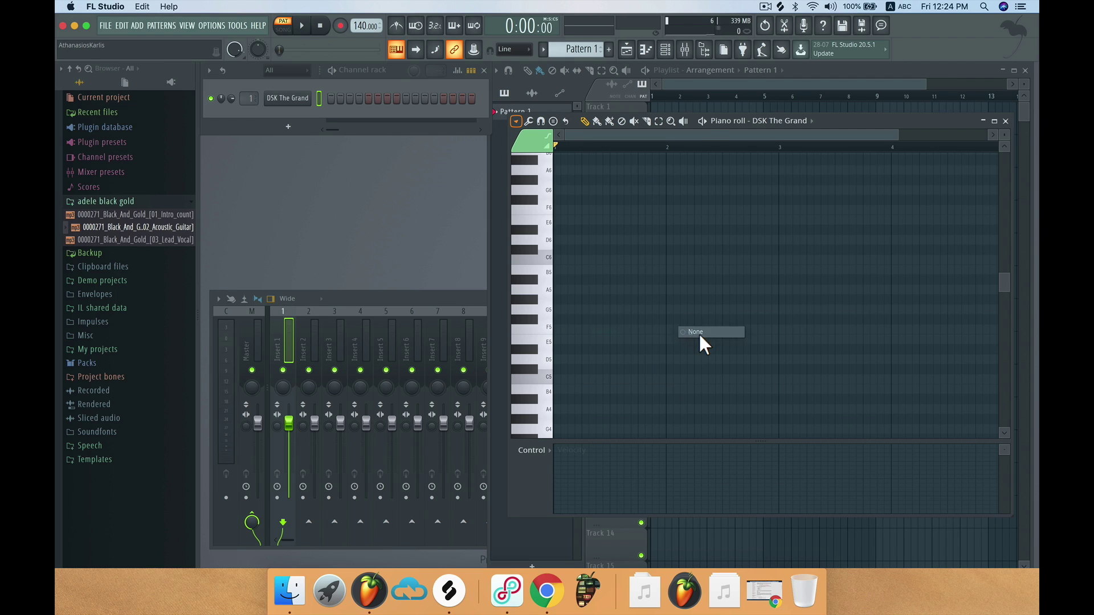
# Set the piano roll's key labels to All notes.
pyautogui.click(517, 121)
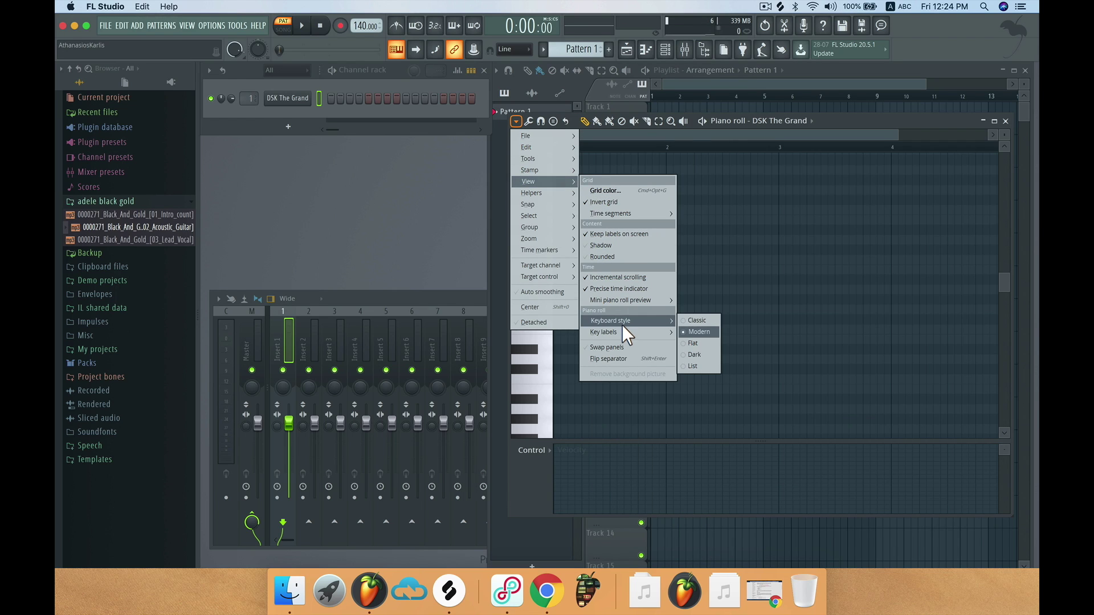
pyautogui.moveTo(671, 330)
pyautogui.click(700, 343)
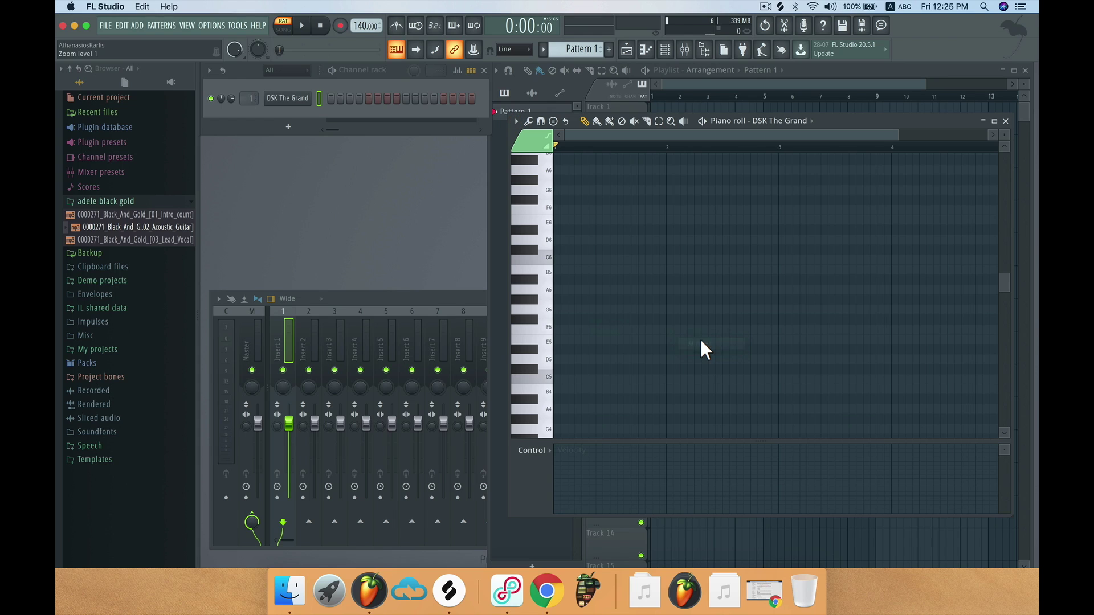
# Play the C6 and C5 keys alternately on the piano roll keyboard to compare the octaves.
pyautogui.click(550, 257)
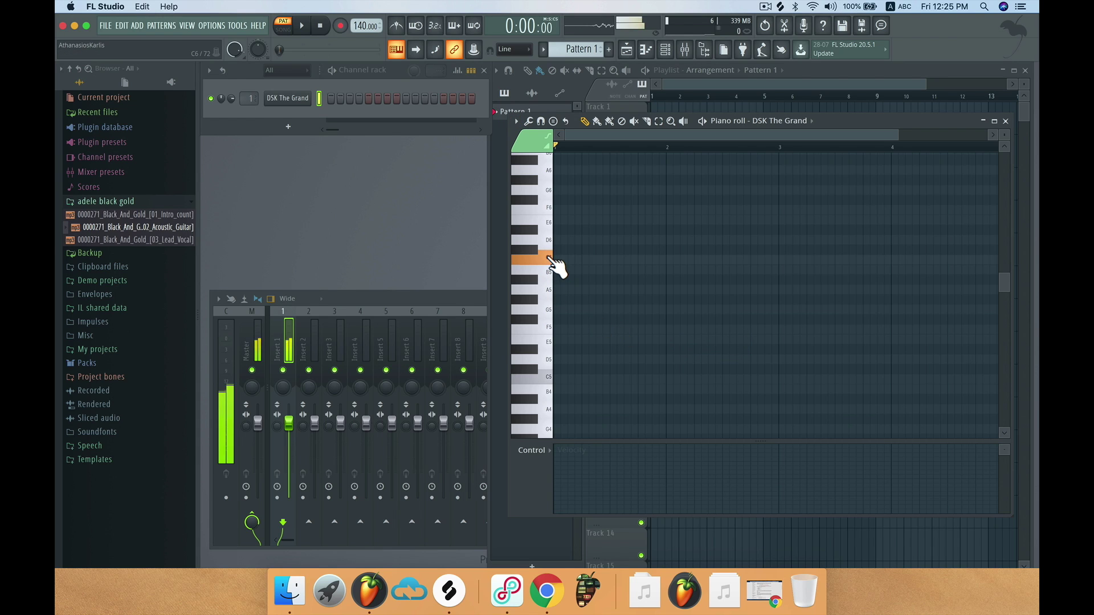
pyautogui.click(548, 377)
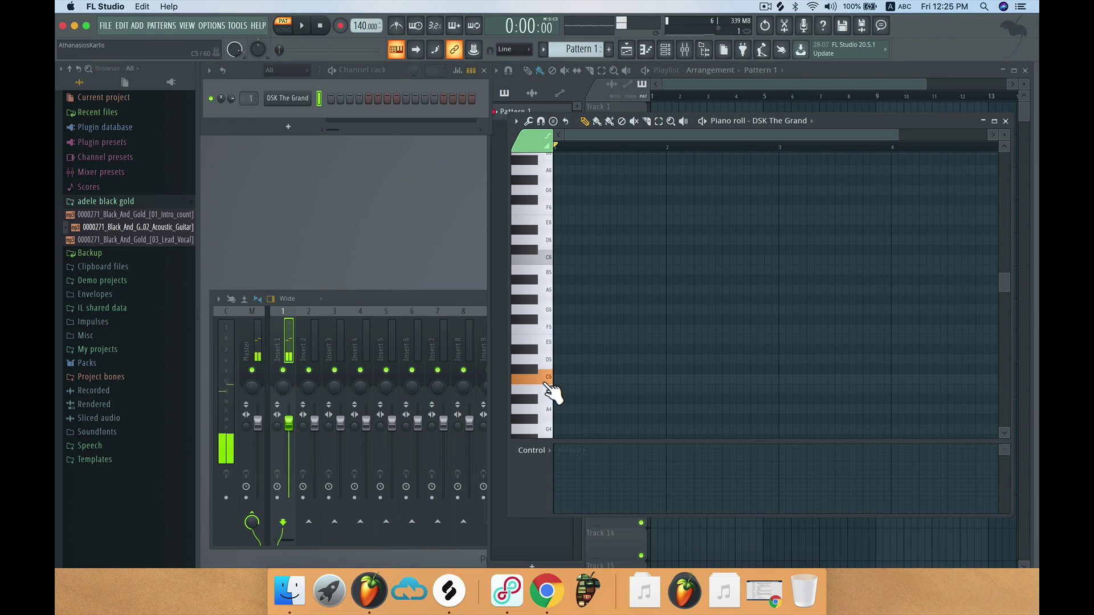
pyautogui.click(550, 257)
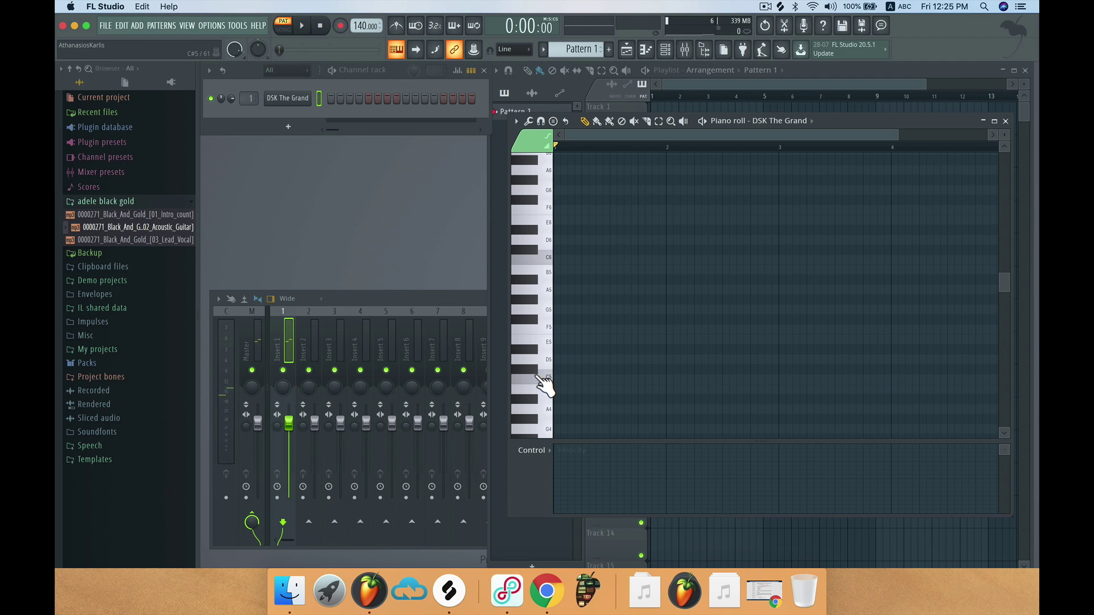
pyautogui.click(549, 377)
pyautogui.click(550, 257)
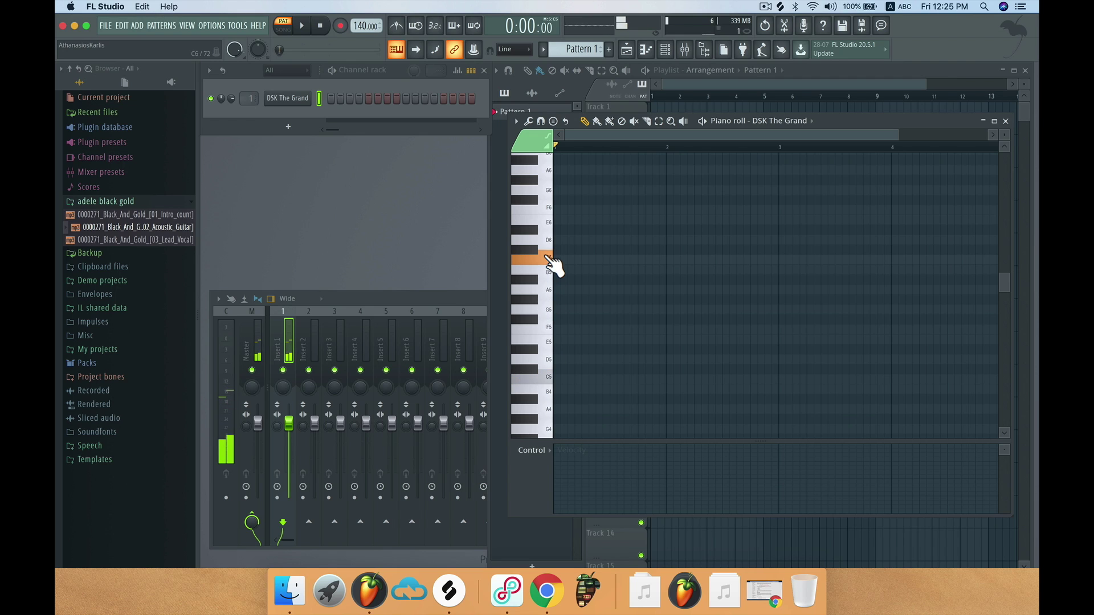
pyautogui.click(548, 377)
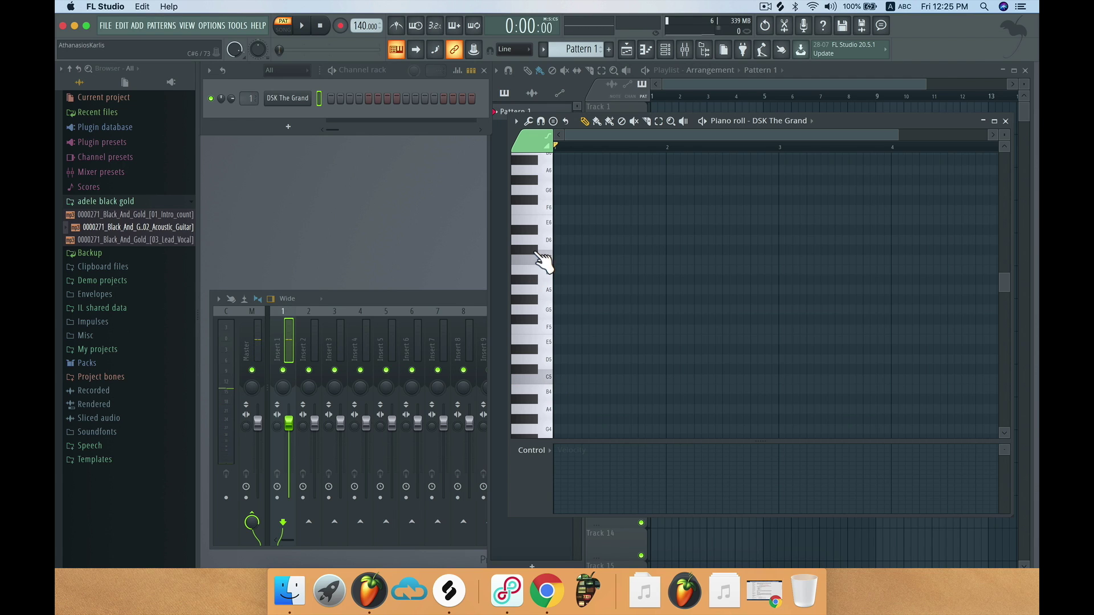
pyautogui.click(550, 258)
pyautogui.click(550, 378)
# View the piano roll's chord stamps, switch to Chrome, and read the chord definition results, expanding "What do you mean by chord?" and "What makes a chord a chord?".
pyautogui.click(516, 122)
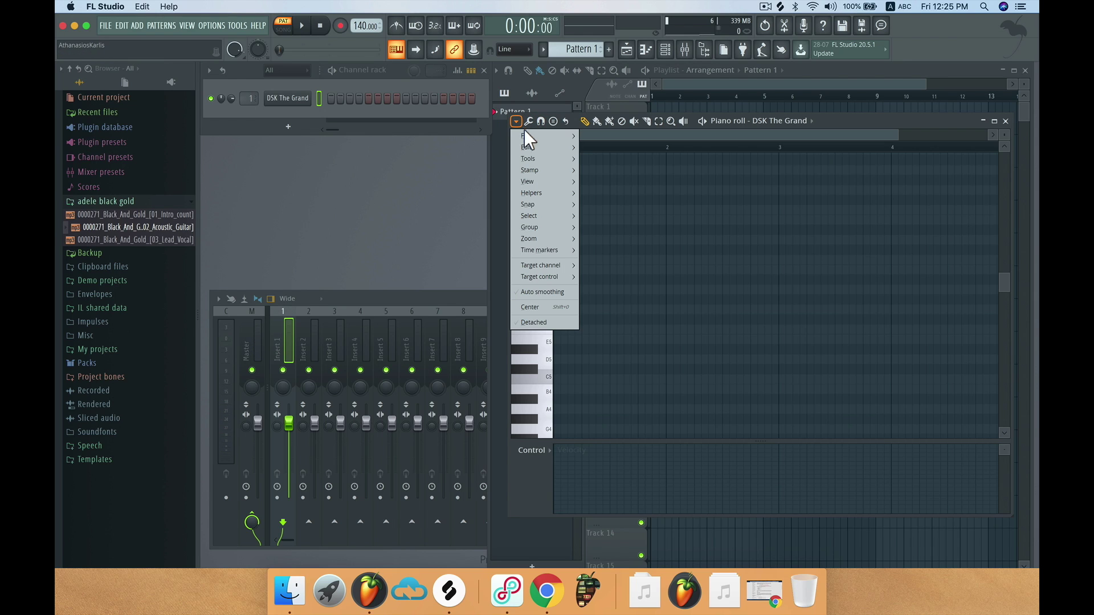
pyautogui.moveTo(539, 169)
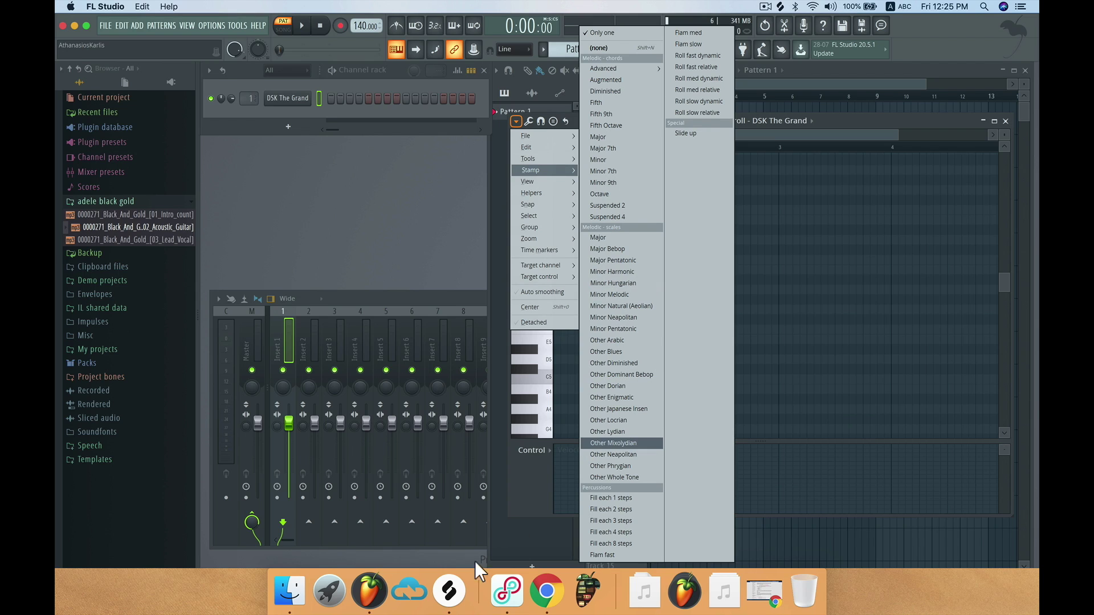
pyautogui.click(549, 606)
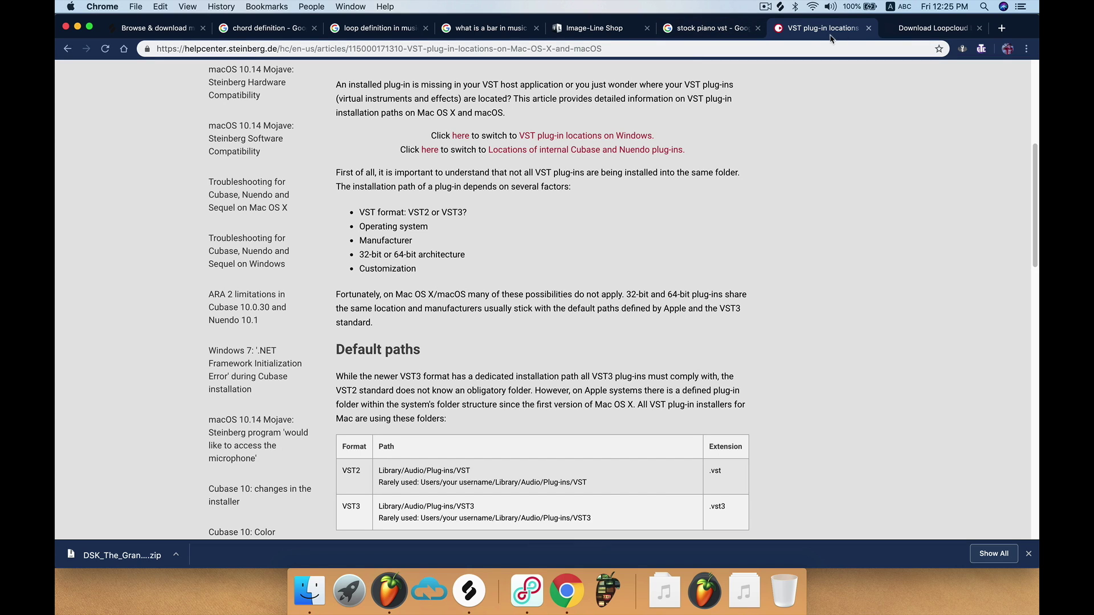
pyautogui.click(279, 33)
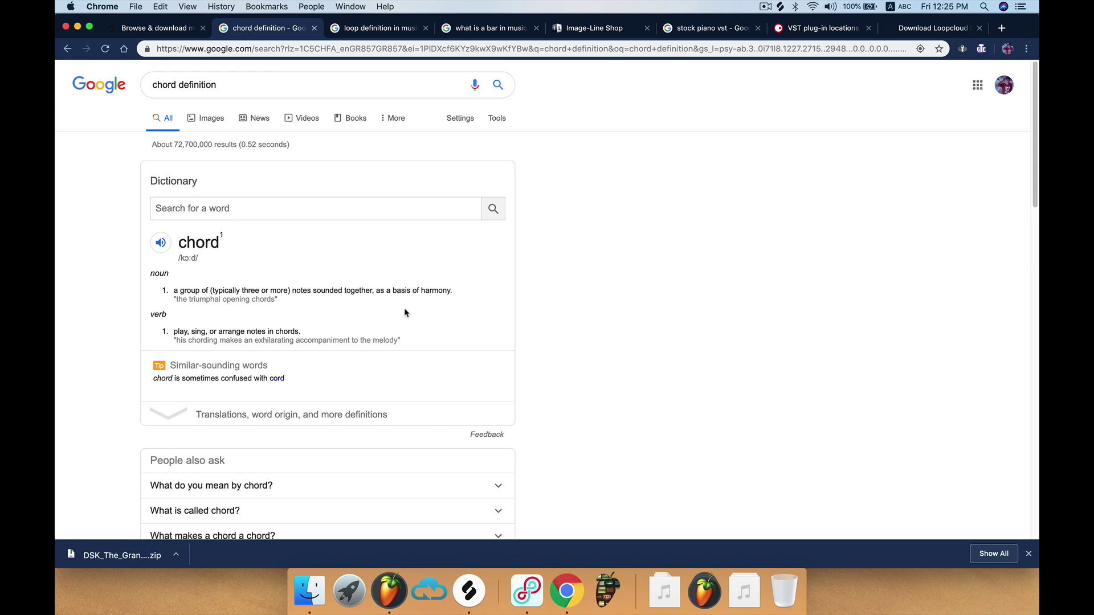
pyautogui.scroll(-10, 402, 313)
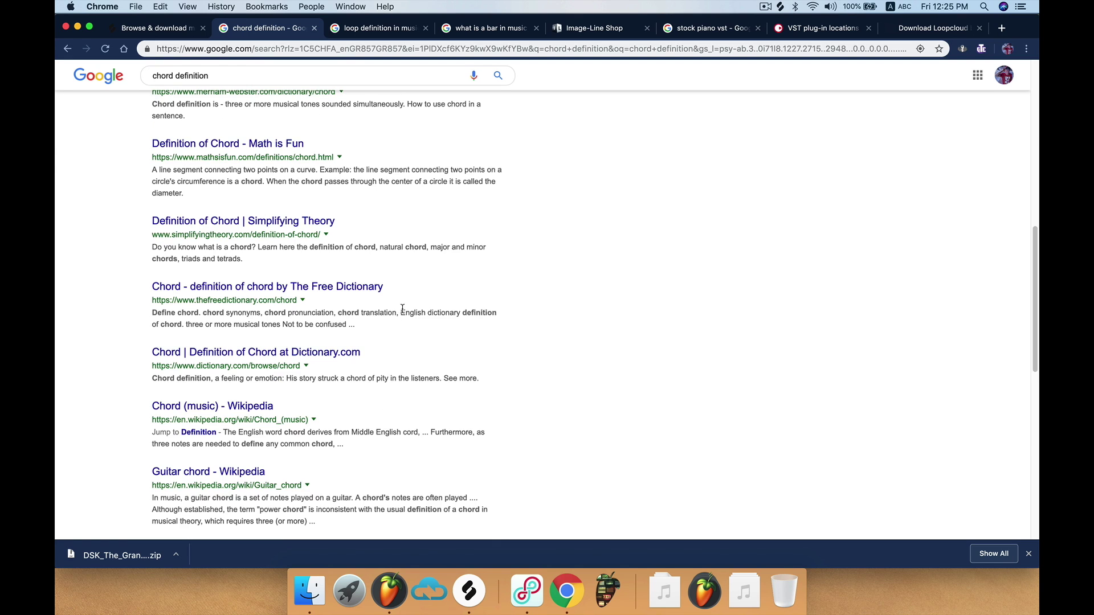
pyautogui.scroll(3, 323, 269)
pyautogui.scroll(2, 323, 269)
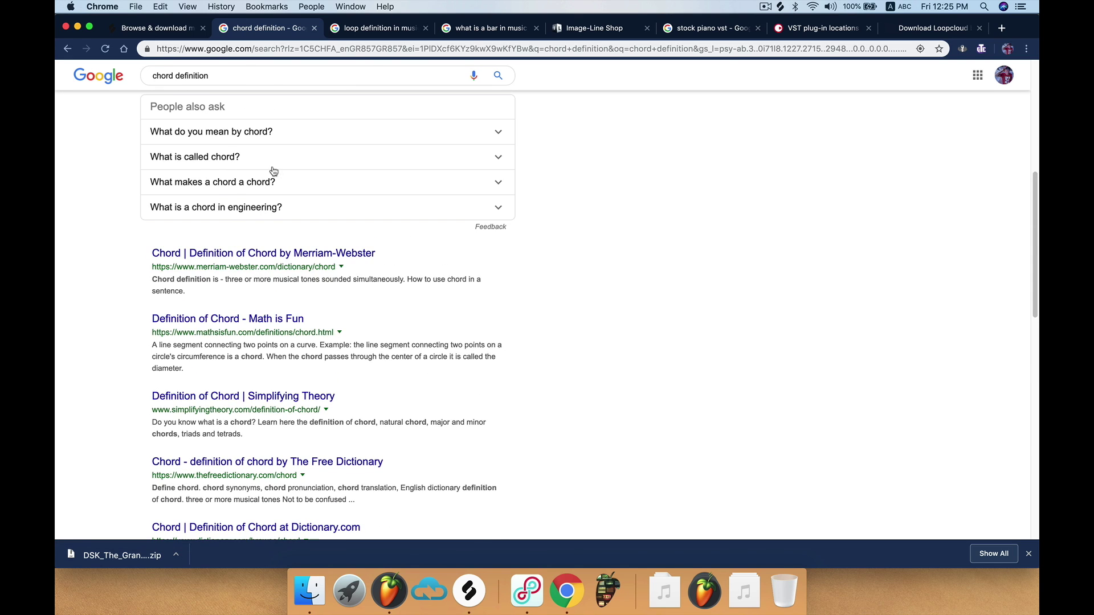
pyautogui.click(277, 137)
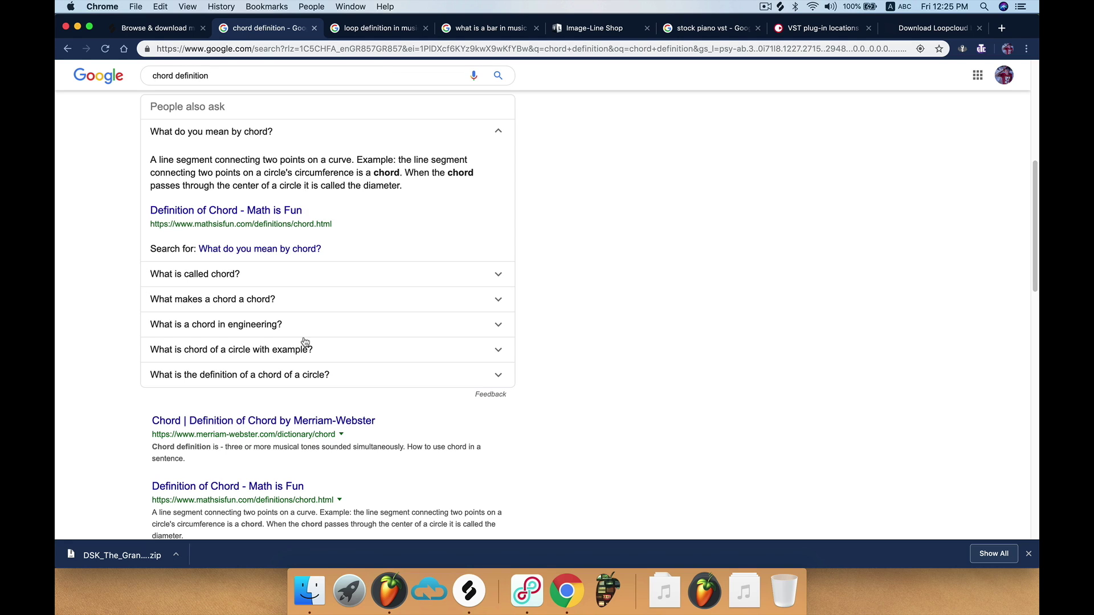
pyautogui.click(279, 306)
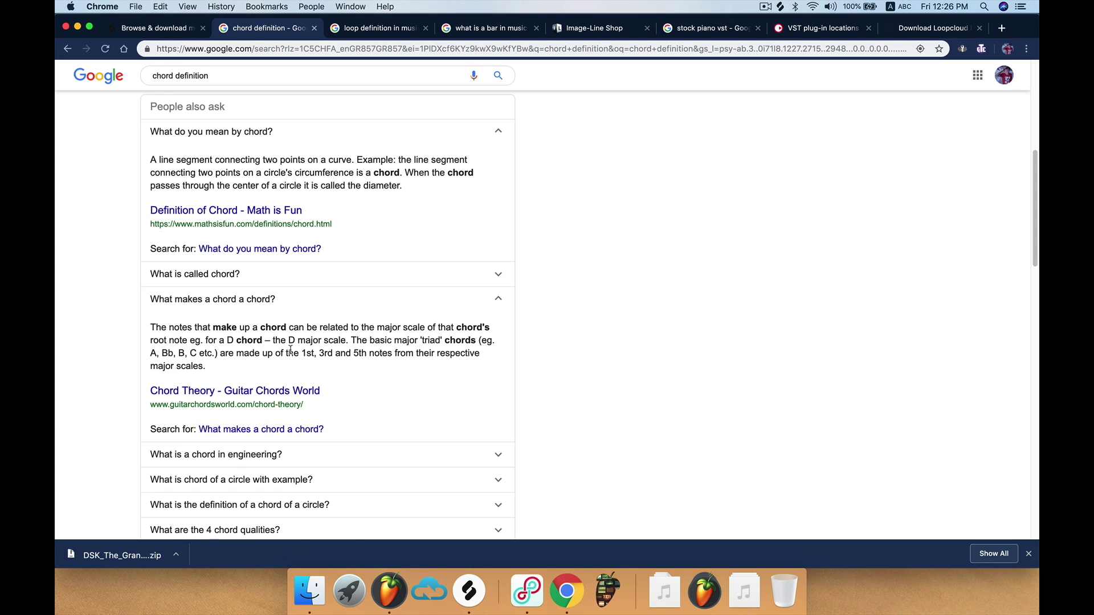
pyautogui.scroll(-10, 292, 350)
pyautogui.scroll(7, 294, 342)
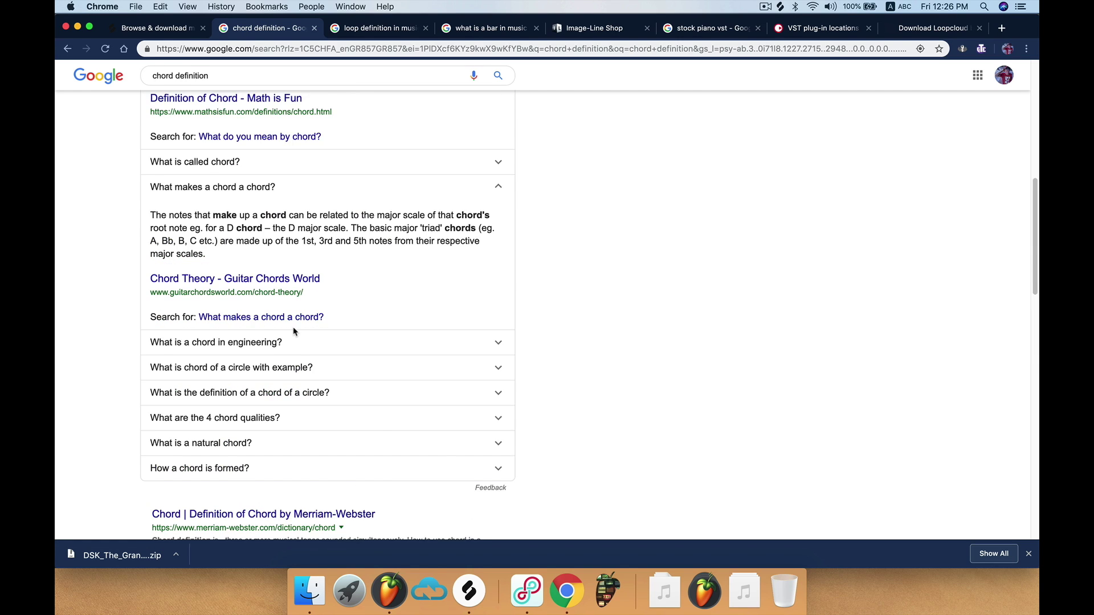
pyautogui.scroll(4, 294, 331)
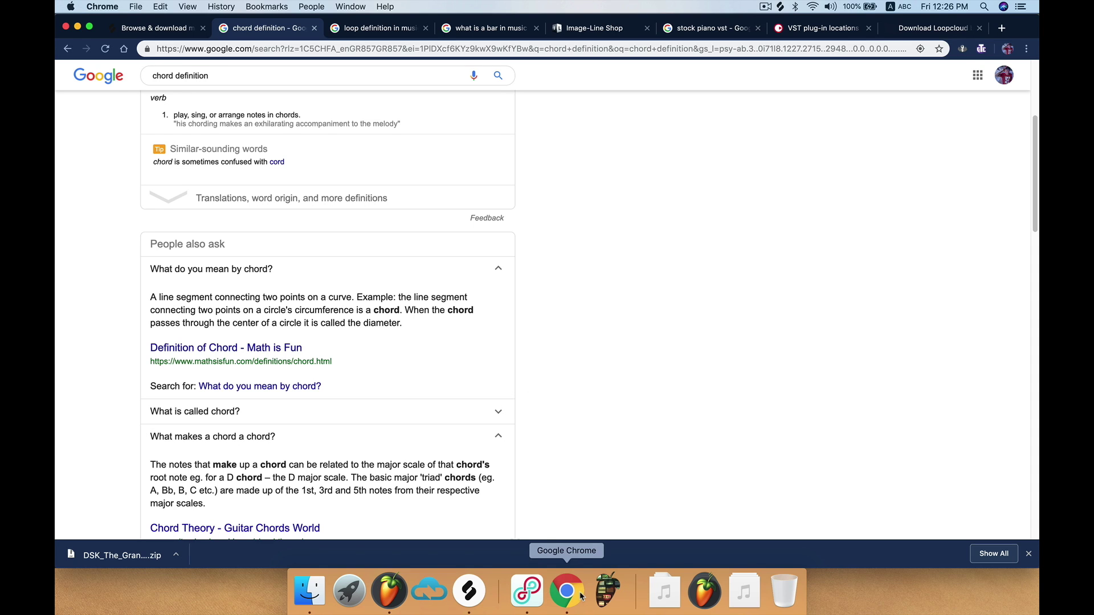
# Switch back to FL Studio, stamp a Minor chord, move it to the start of bar 1 with F5 as its lowest note, and play it.
pyautogui.click(390, 592)
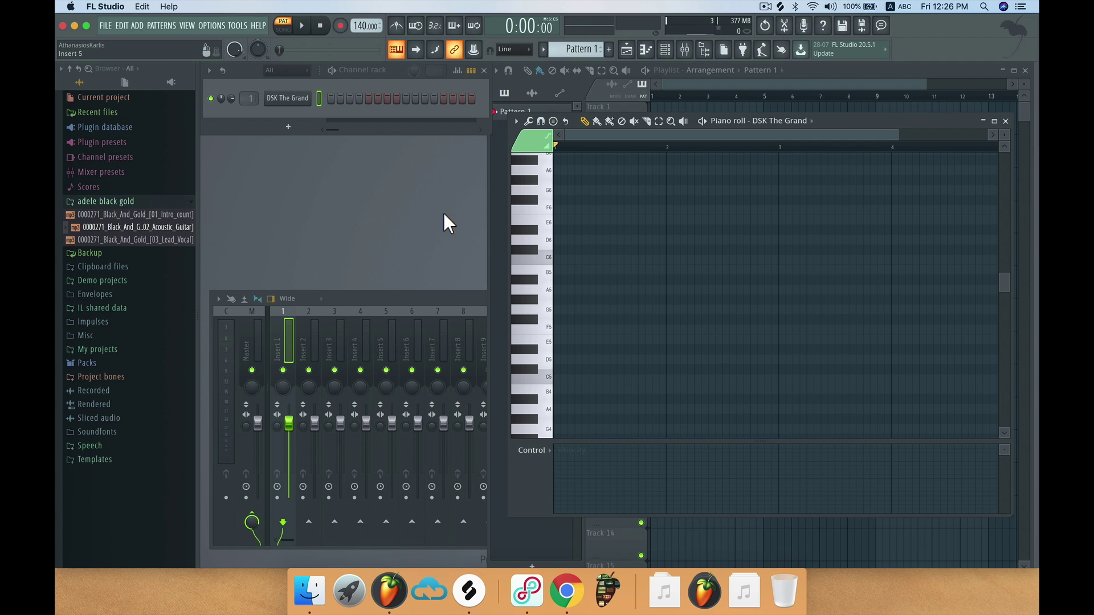
pyautogui.click(517, 122)
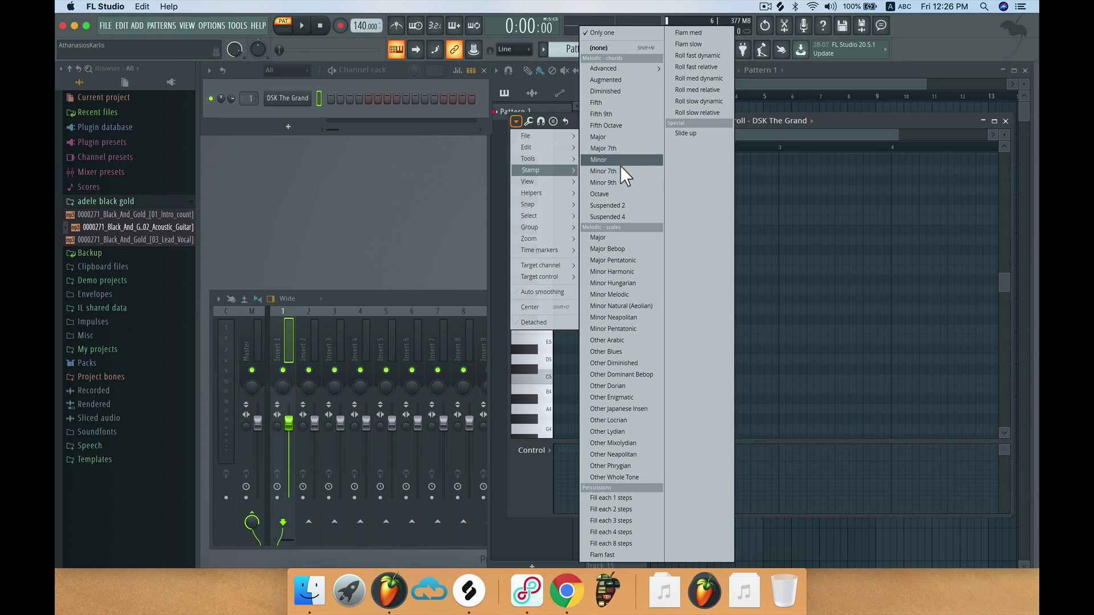
pyautogui.click(631, 159)
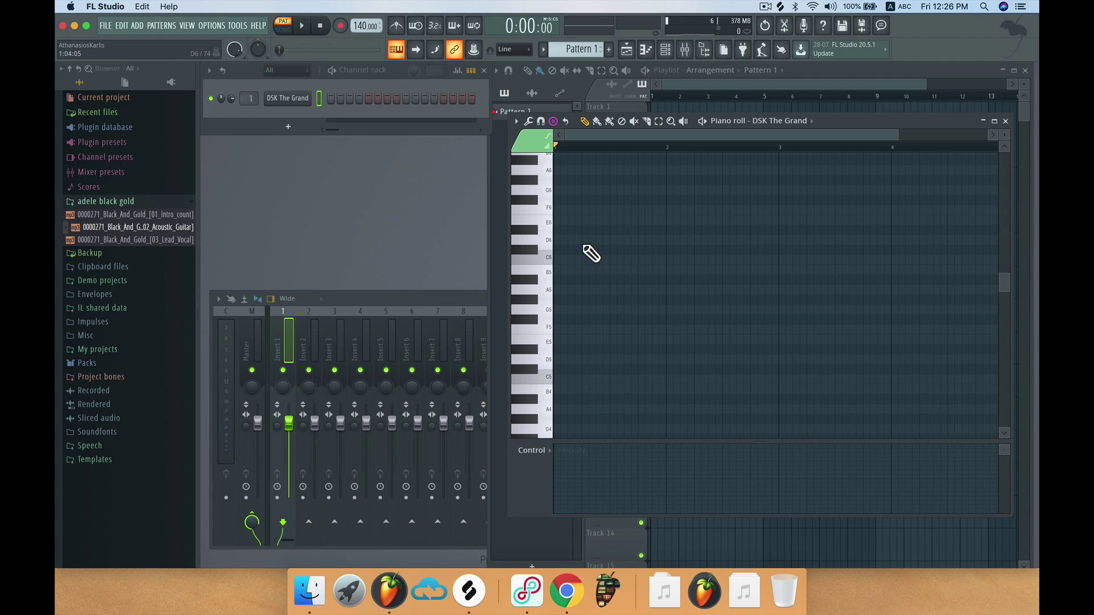
pyautogui.click(586, 211)
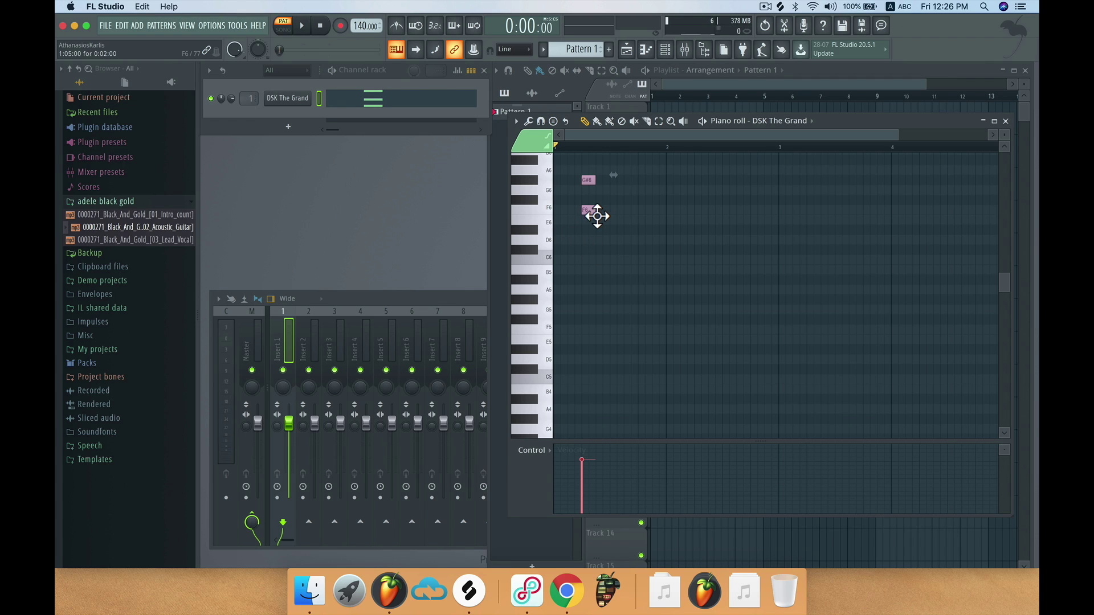
pyautogui.moveTo(591, 213); pyautogui.dragTo(571, 339)
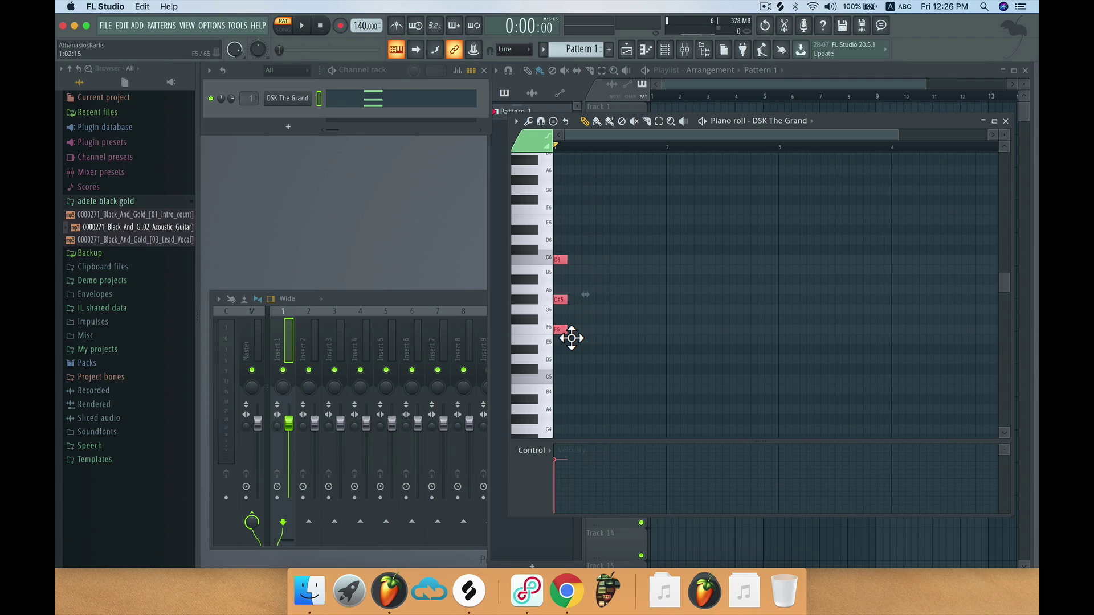
pyautogui.press('space')
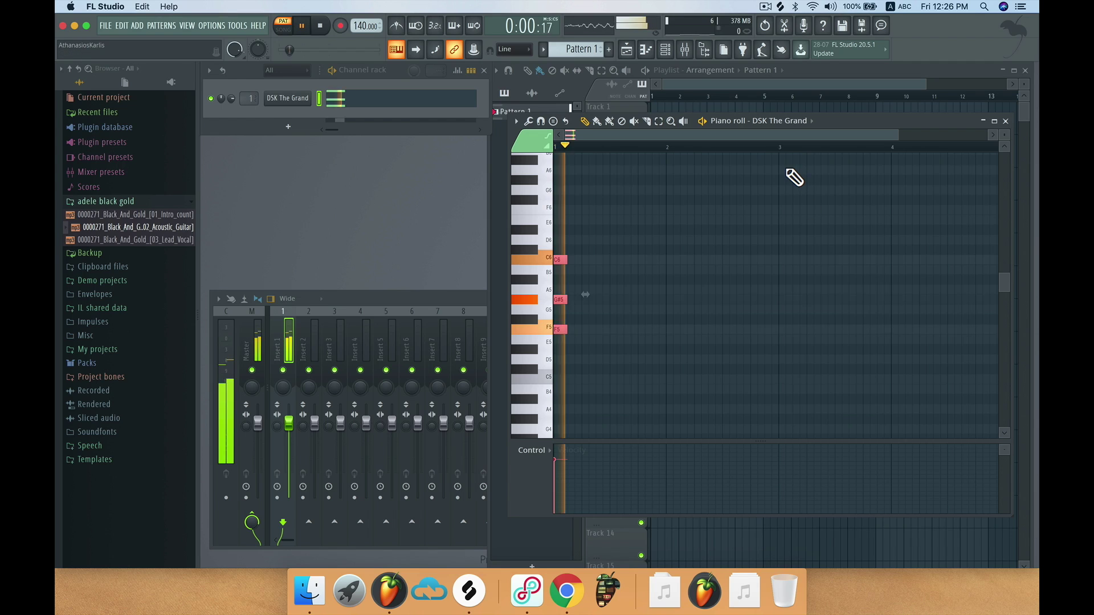
pyautogui.press('space')
# Lengthen the three chord notes to fill the whole first bar and play the pattern.
pyautogui.moveTo(567, 260); pyautogui.dragTo(669, 262)
pyautogui.press('space')
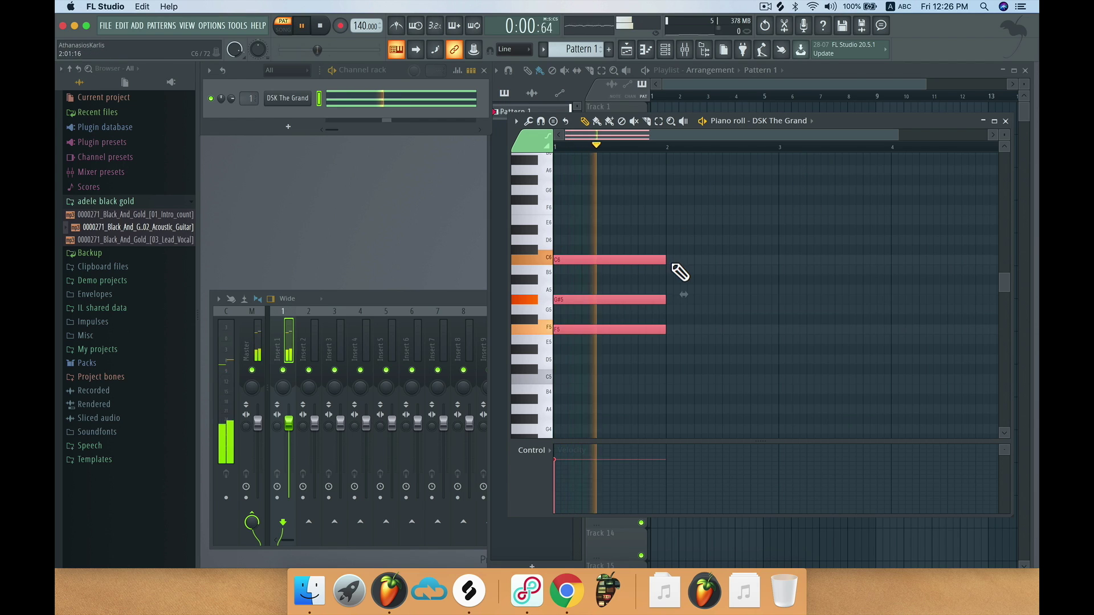
pyautogui.press('space')
pyautogui.moveTo(666, 264)
pyautogui.mouseDown()
pyautogui.moveTo(613, 264)
pyautogui.moveTo(667, 262)
pyautogui.mouseUp()
pyautogui.press('space')
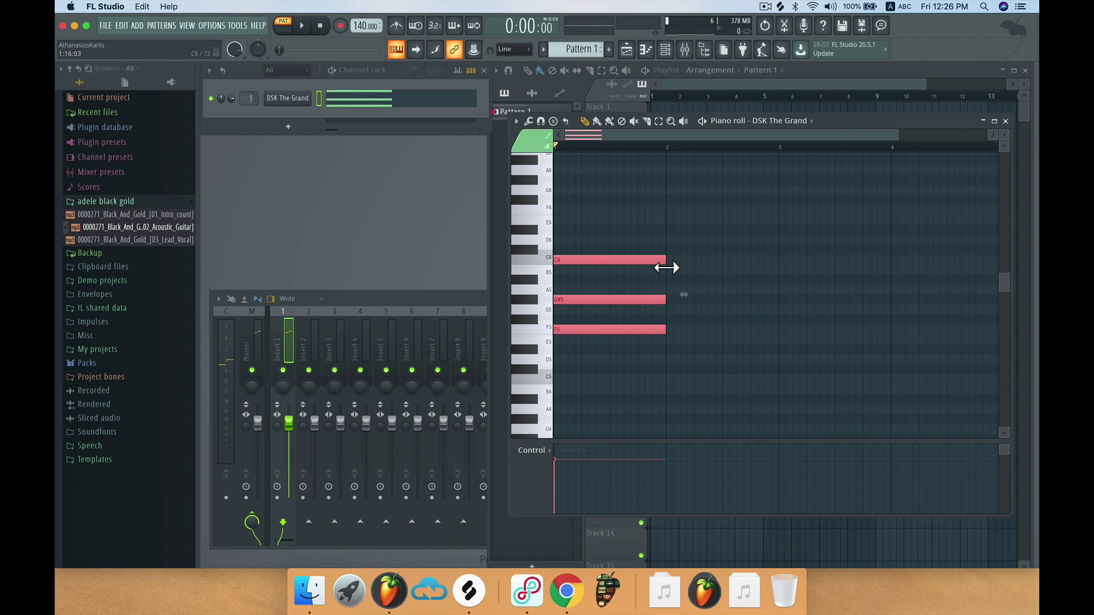
pyautogui.press('space')
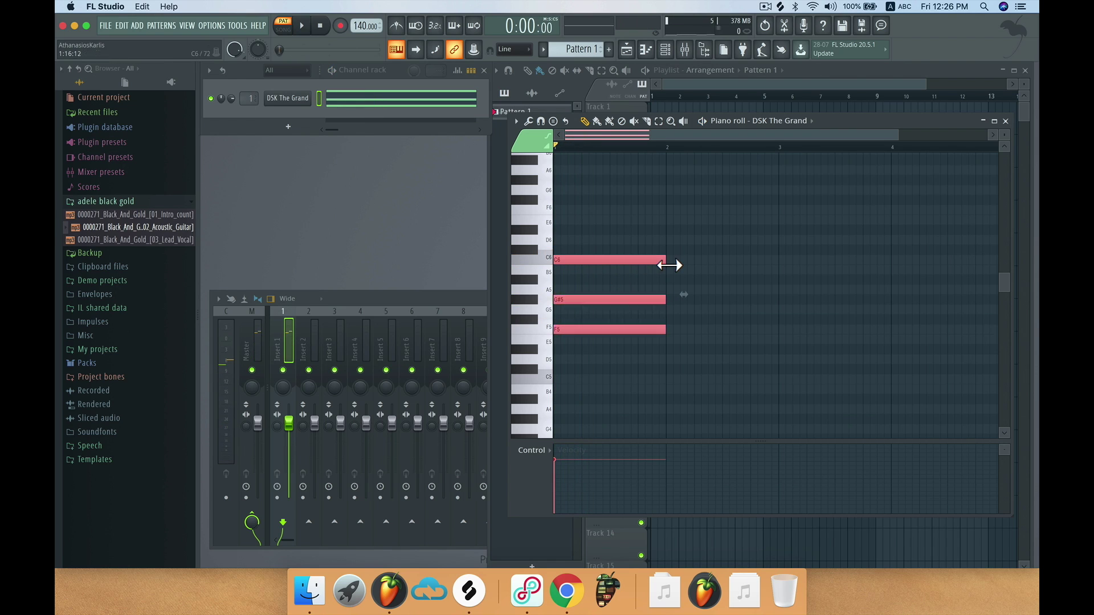
# Shorten the three chord notes to half a bar and play the pattern.
pyautogui.moveTo(644, 265); pyautogui.dragTo(616, 267)
pyautogui.press('space')
pyautogui.press('space')
pyautogui.press('space')
pyautogui.press('space')
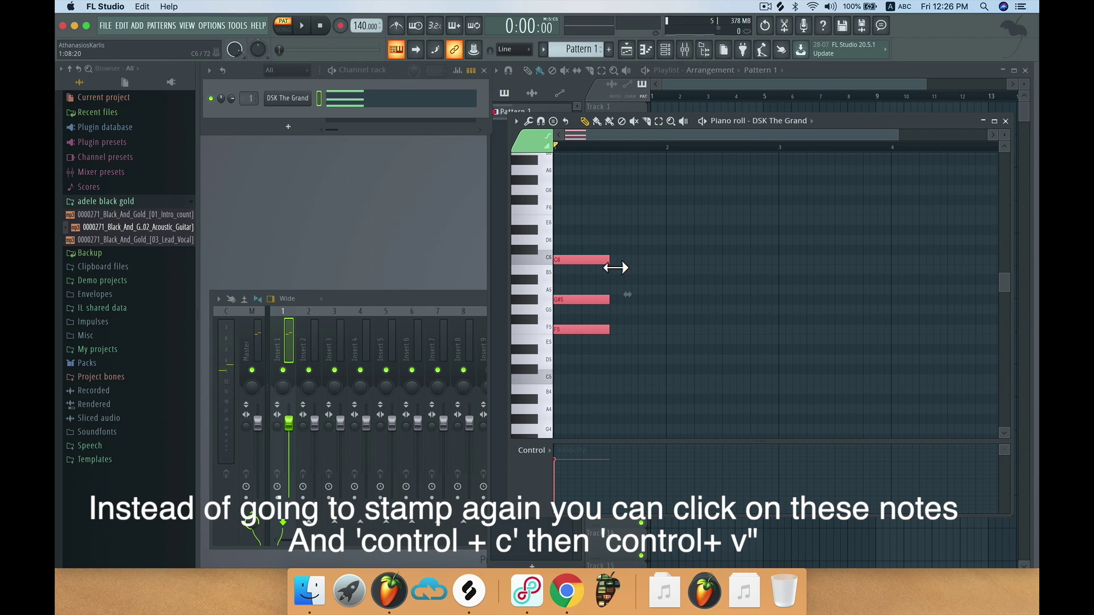
pyautogui.press('space')
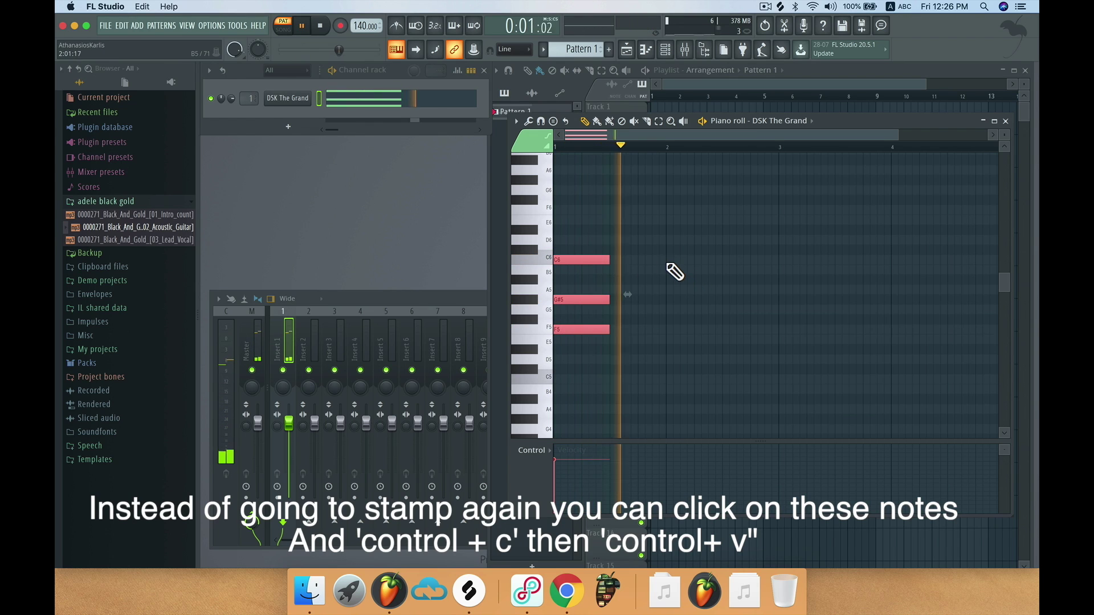
pyautogui.press('space')
pyautogui.click(640, 231)
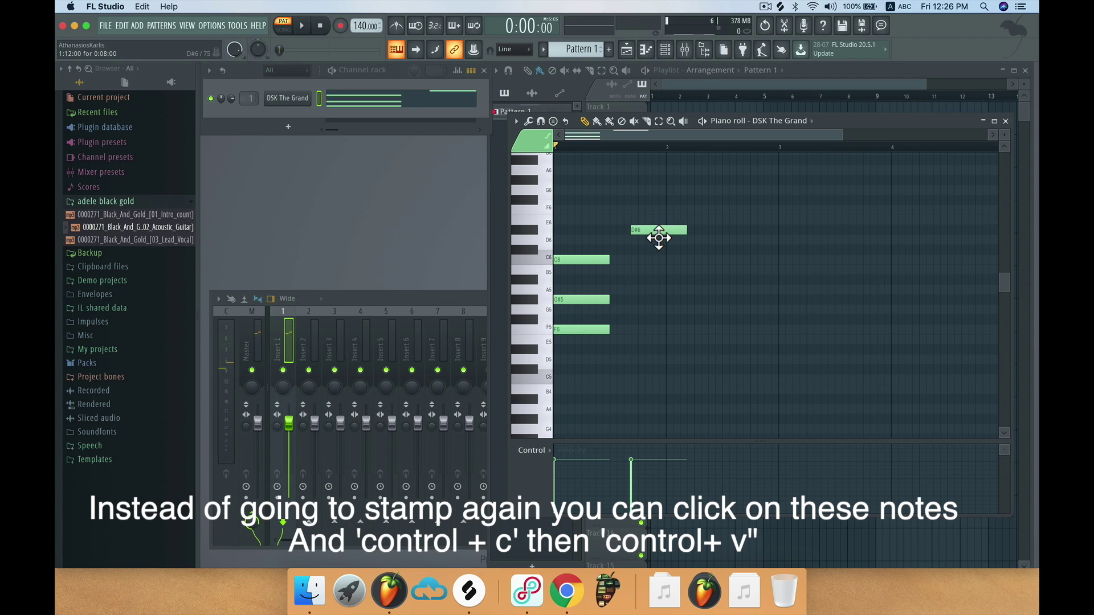
pyautogui.rightClick(659, 233)
# Stamp a Minor 7th chord in the second half of bar 1 with C#5 as its lowest note, and play the pattern.
pyautogui.click(517, 121)
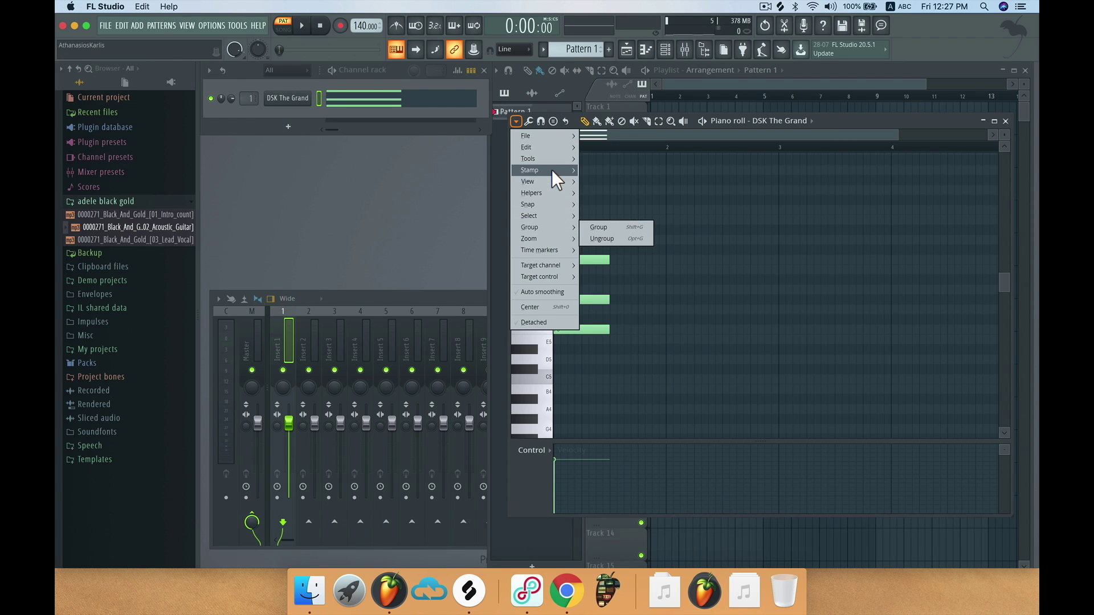
pyautogui.click(628, 171)
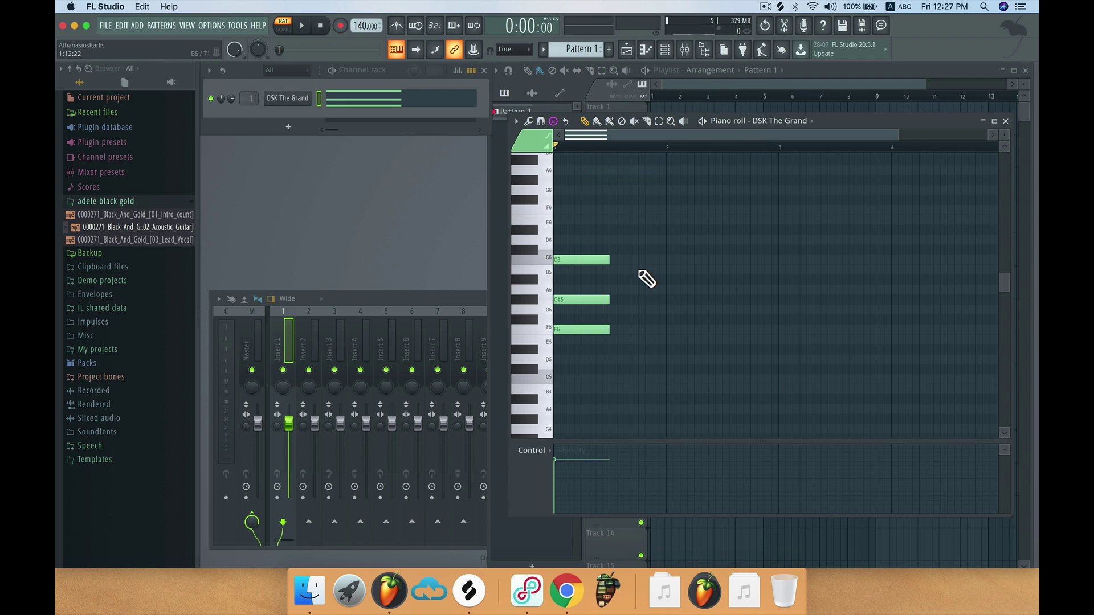
pyautogui.click(643, 231)
pyautogui.moveTo(646, 239); pyautogui.dragTo(628, 381)
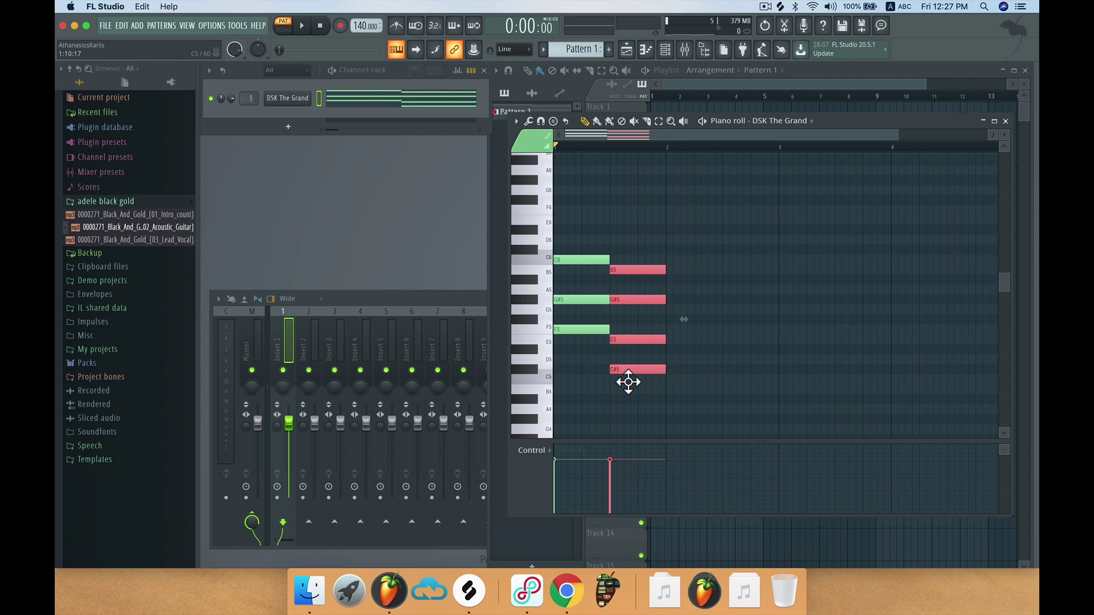
pyautogui.press('space')
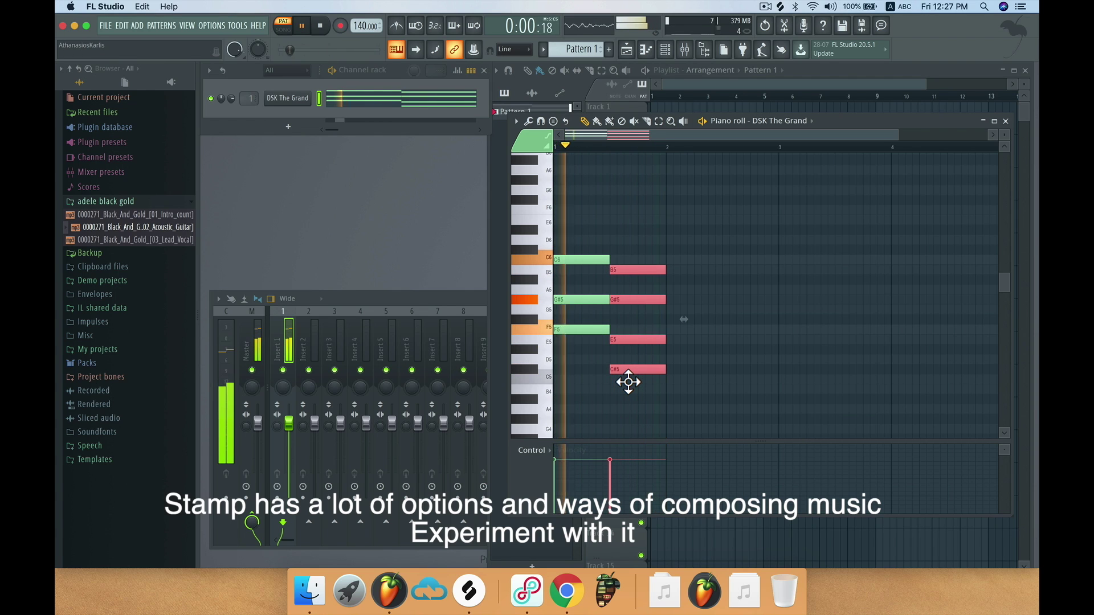
pyautogui.press('space')
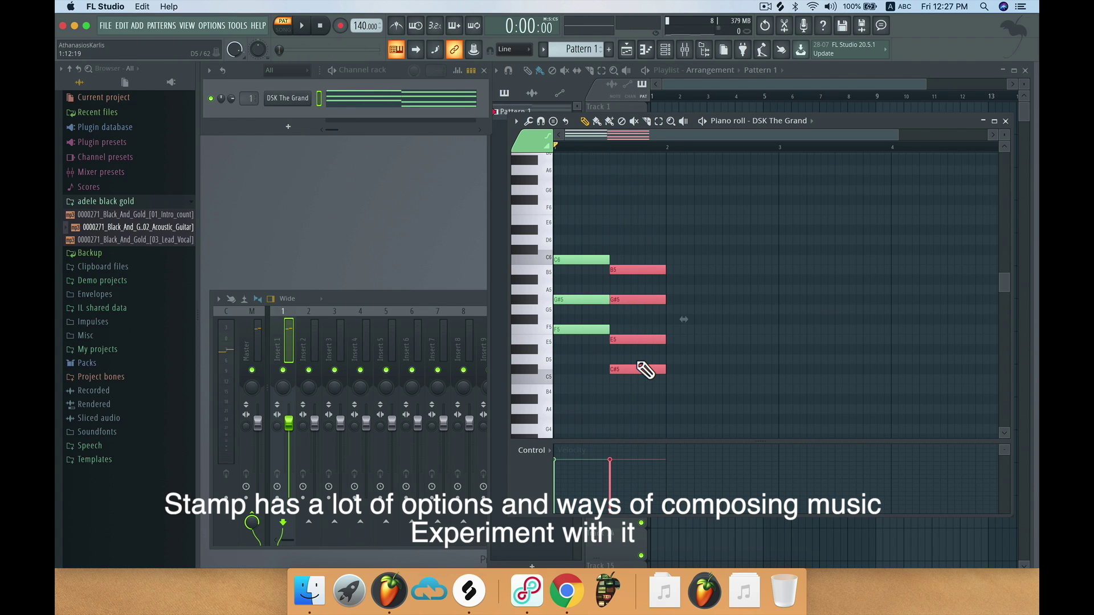
# Stamp a Minor 9th chord at the start of bar 2 with A#4 as its lowest note, and play the pattern.
pyautogui.click(517, 122)
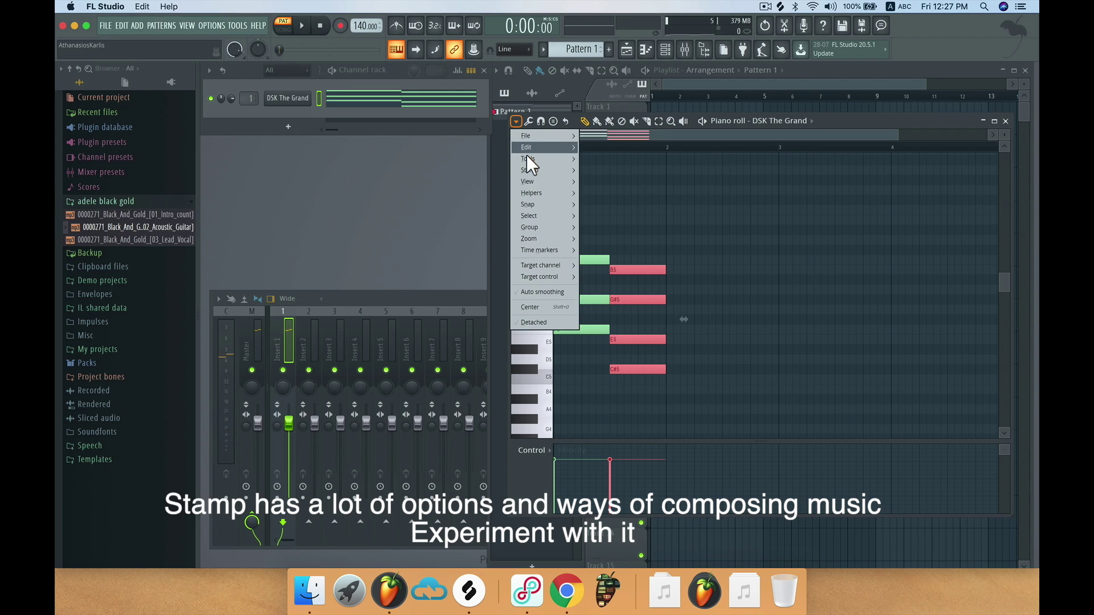
pyautogui.moveTo(541, 171)
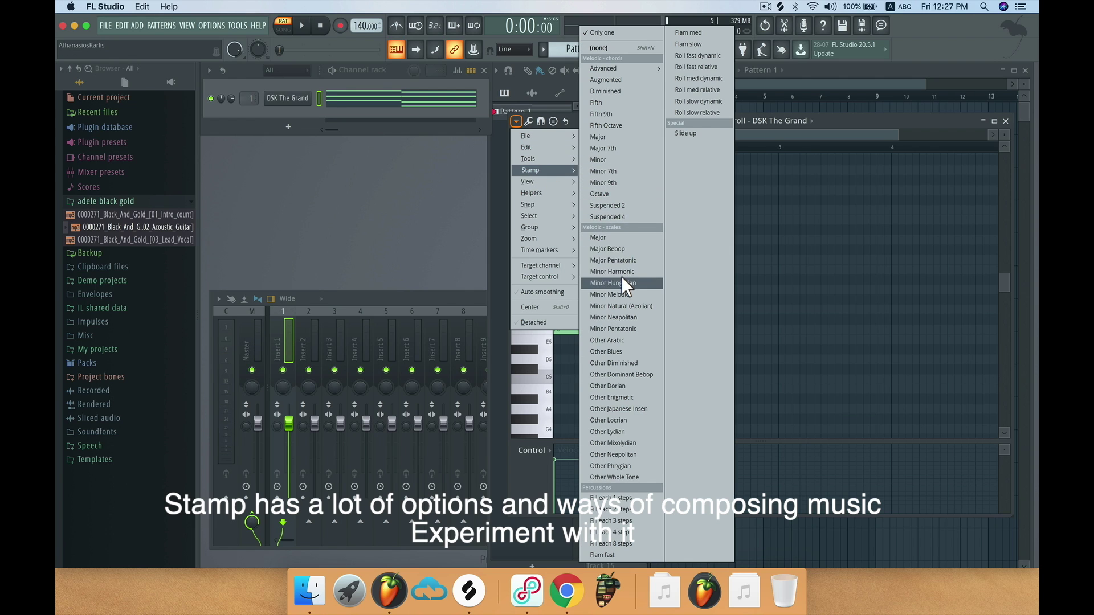
pyautogui.click(626, 183)
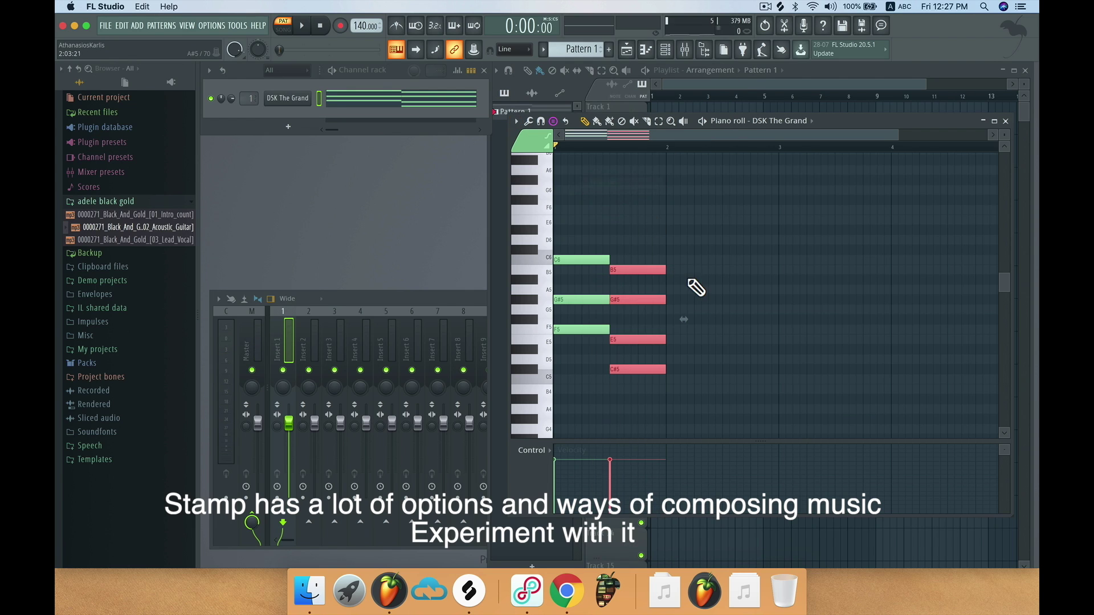
pyautogui.moveTo(698, 285); pyautogui.dragTo(686, 413)
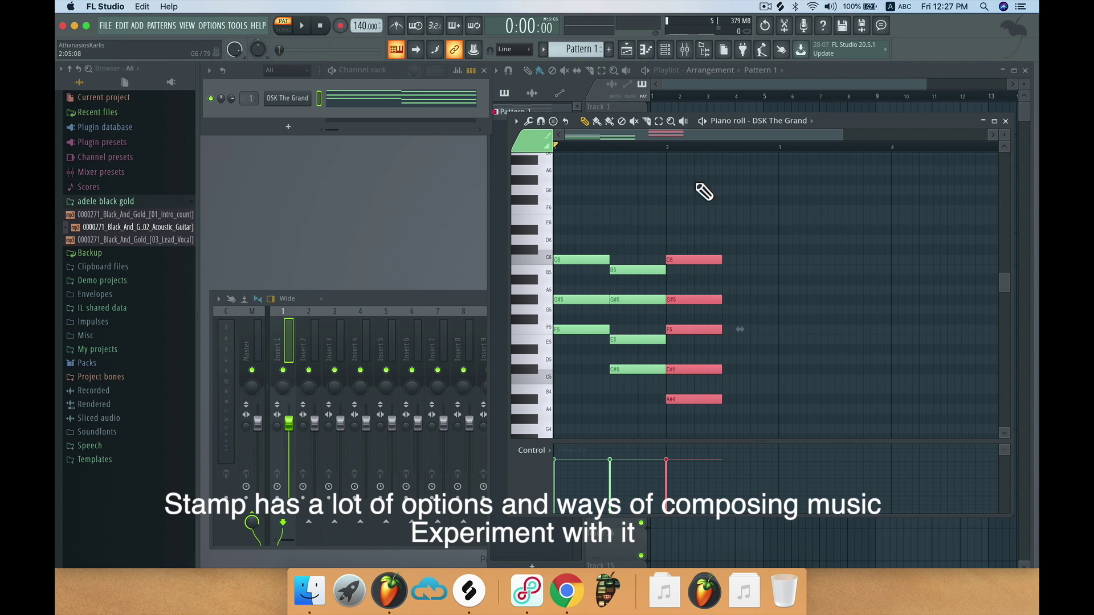
pyautogui.press('space')
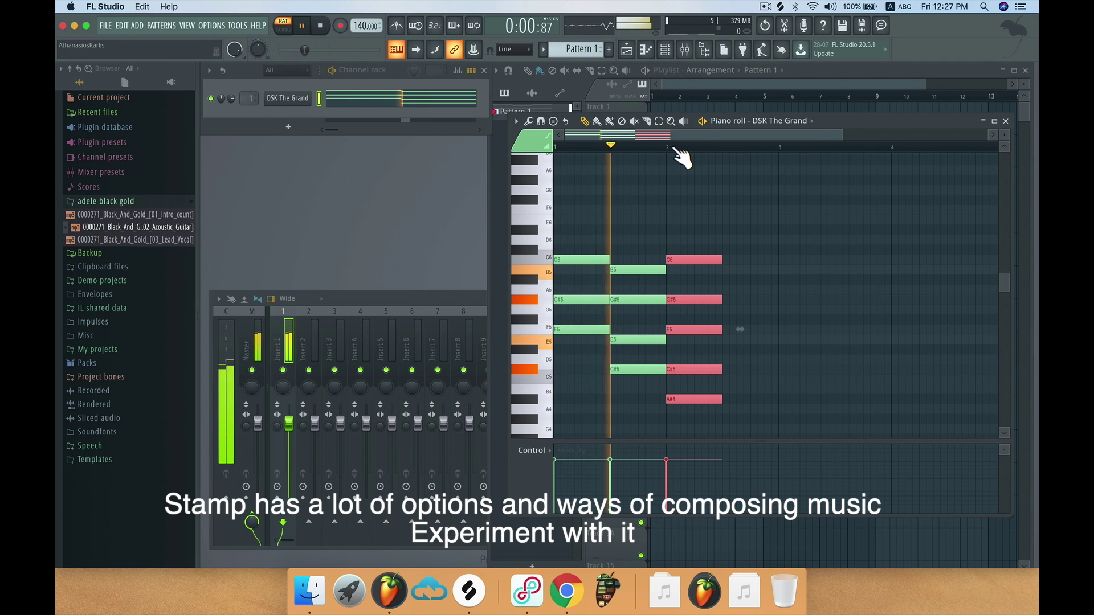
pyautogui.press('space')
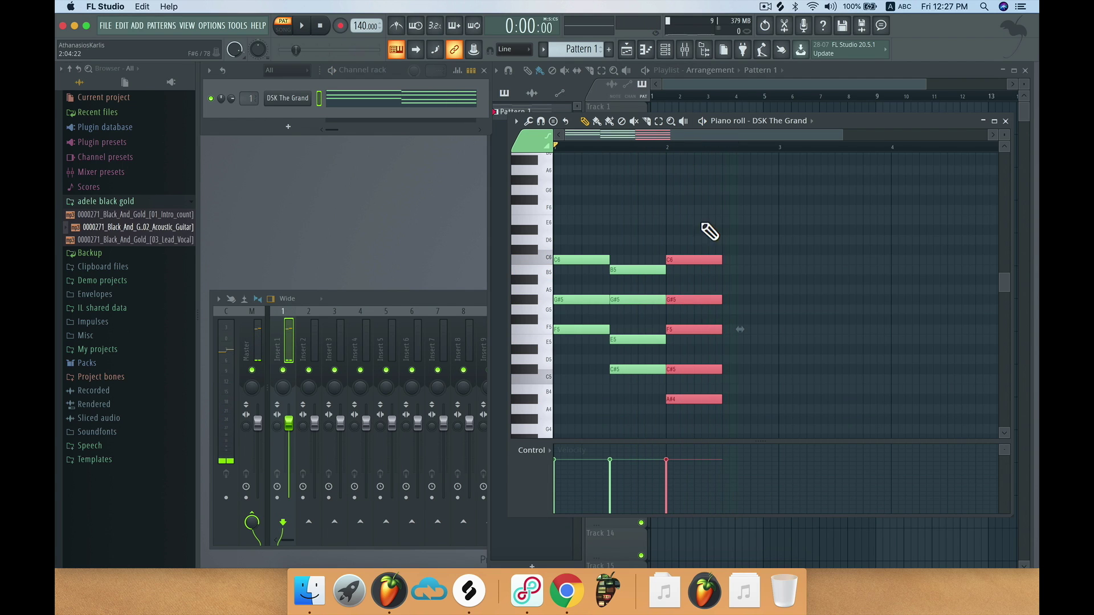
# Shift the bar 2 chord down one semitone and back up, playing the pattern after each move.
pyautogui.moveTo(703, 274); pyautogui.dragTo(702, 281)
pyautogui.press('space')
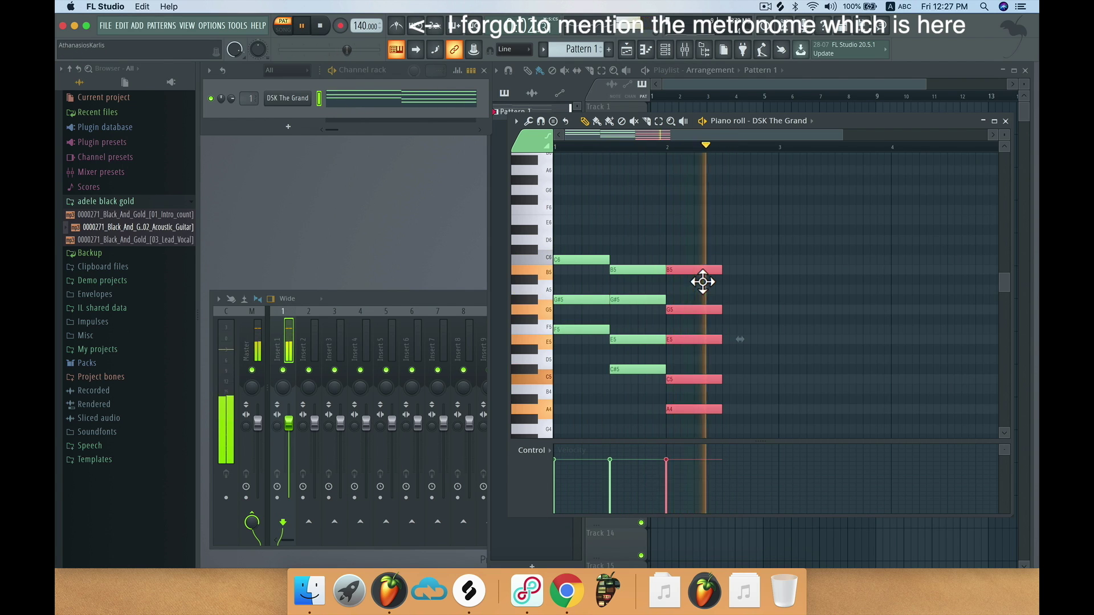
pyautogui.press('space')
pyautogui.moveTo(695, 278); pyautogui.dragTo(694, 266)
pyautogui.press('space')
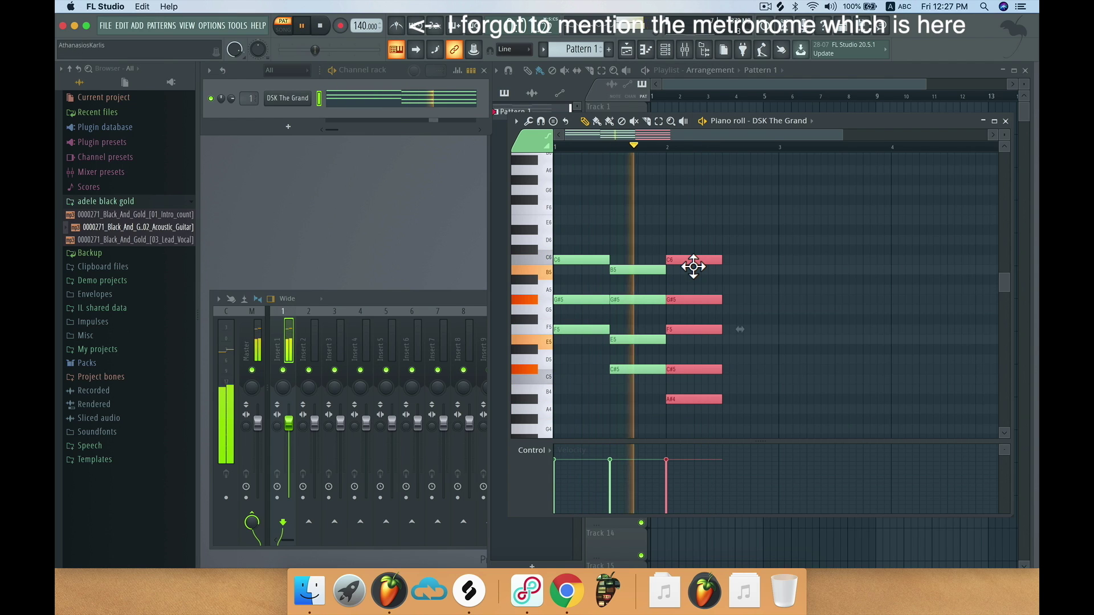
pyautogui.press('space')
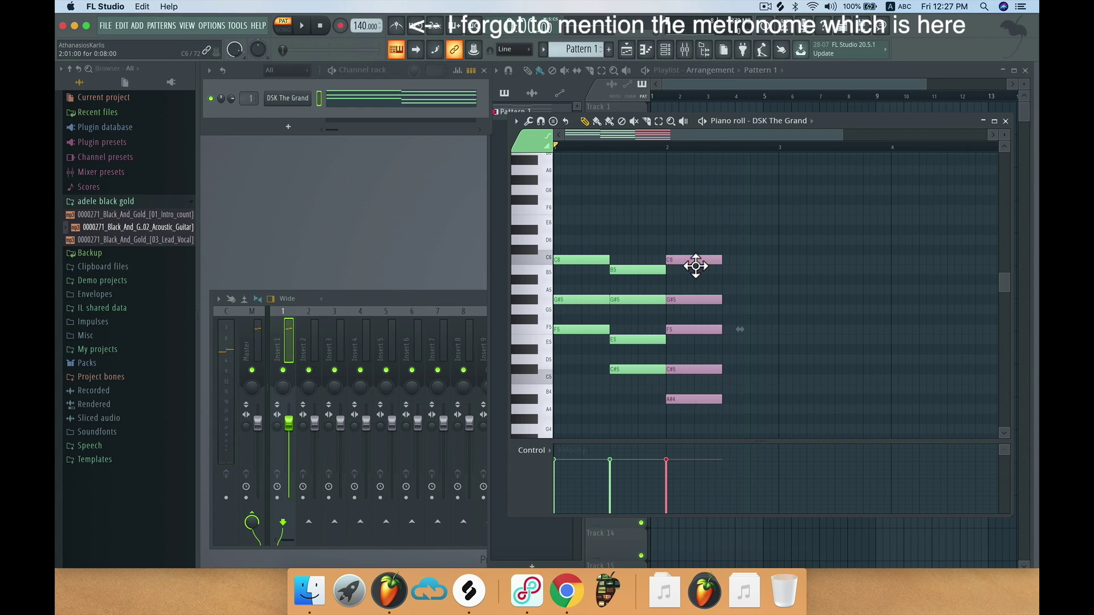
# Replace the stamped bar 2 chord with individually drawn half-bar notes C6, G#5, E5 and C#5, and play the pattern.
pyautogui.rightClick(712, 403)
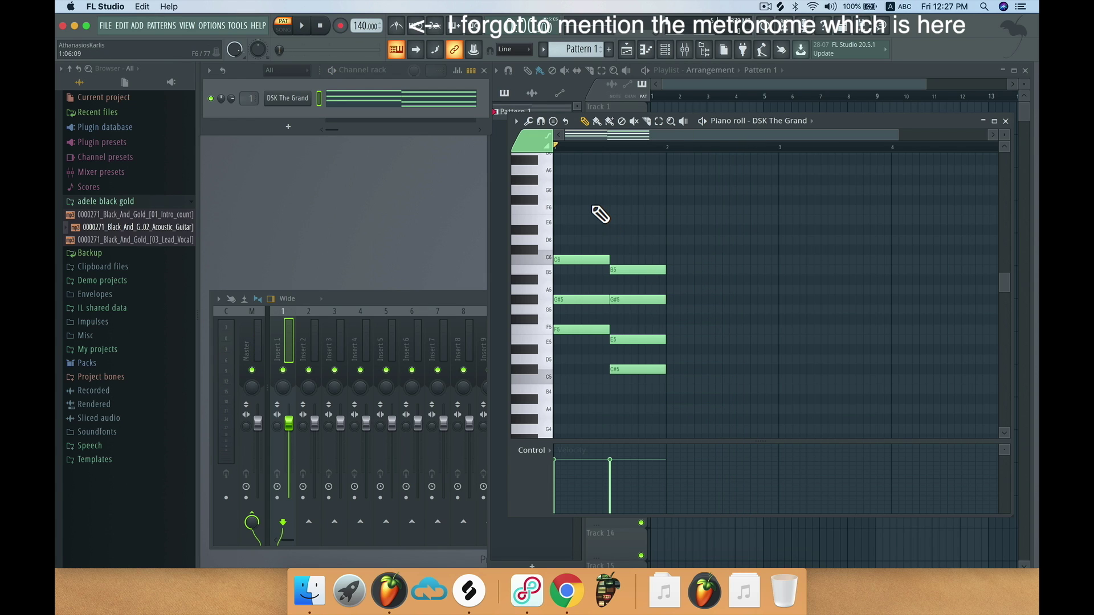
pyautogui.click(676, 261)
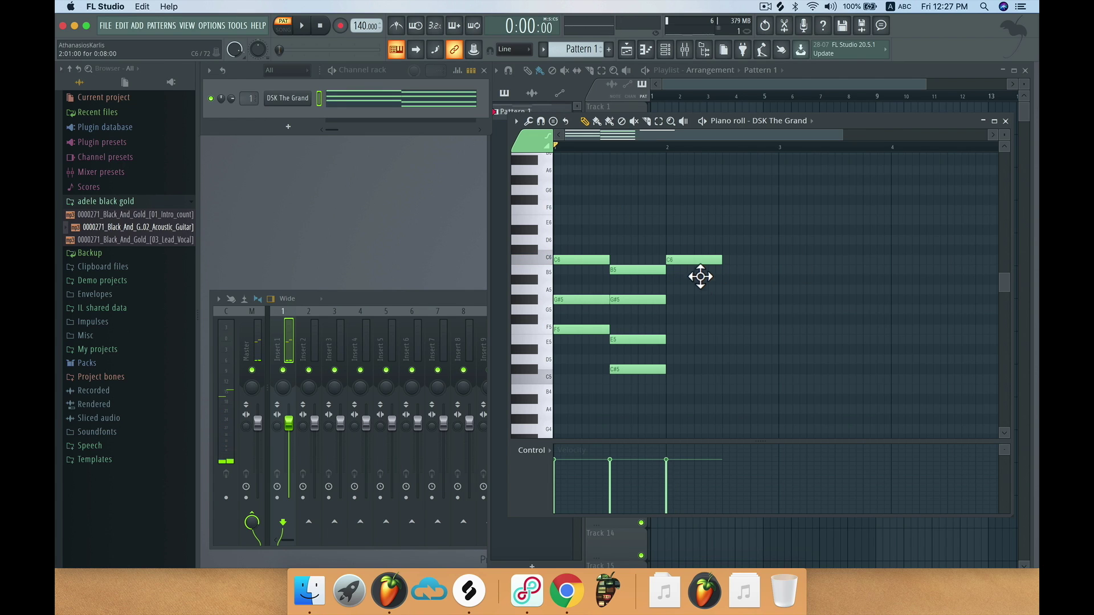
pyautogui.click(673, 300)
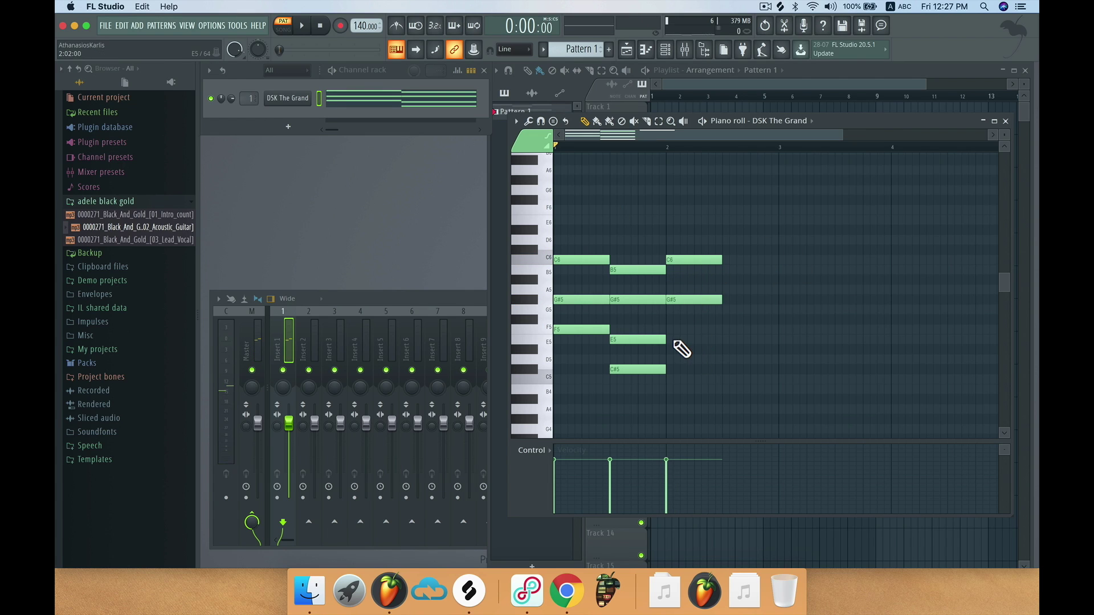
pyautogui.click(680, 341)
pyautogui.moveTo(688, 342); pyautogui.dragTo(694, 378)
pyautogui.click(677, 370)
pyautogui.press('space')
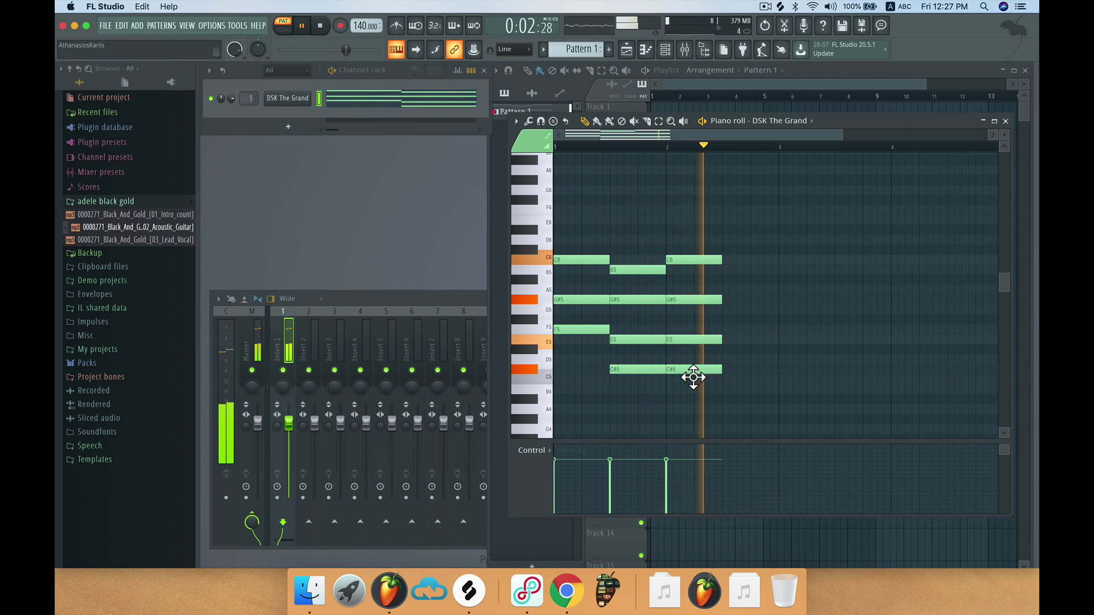
pyautogui.press('space')
# Delete the four individually drawn notes at the start of bar 2.
pyautogui.rightClick(694, 370)
pyautogui.rightClick(693, 340)
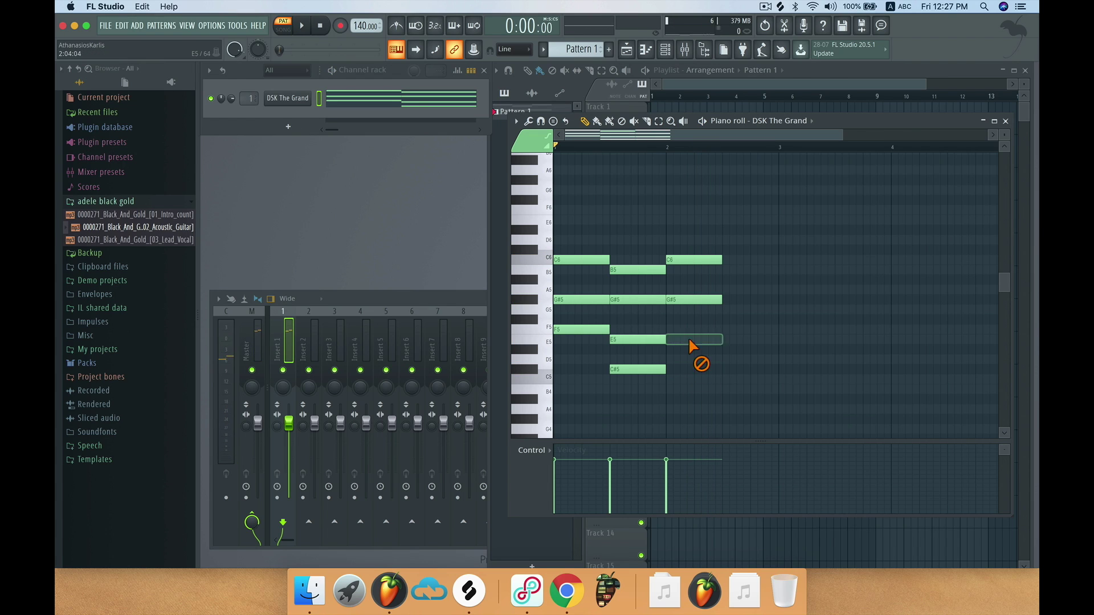
pyautogui.rightClick(701, 300)
pyautogui.rightClick(701, 261)
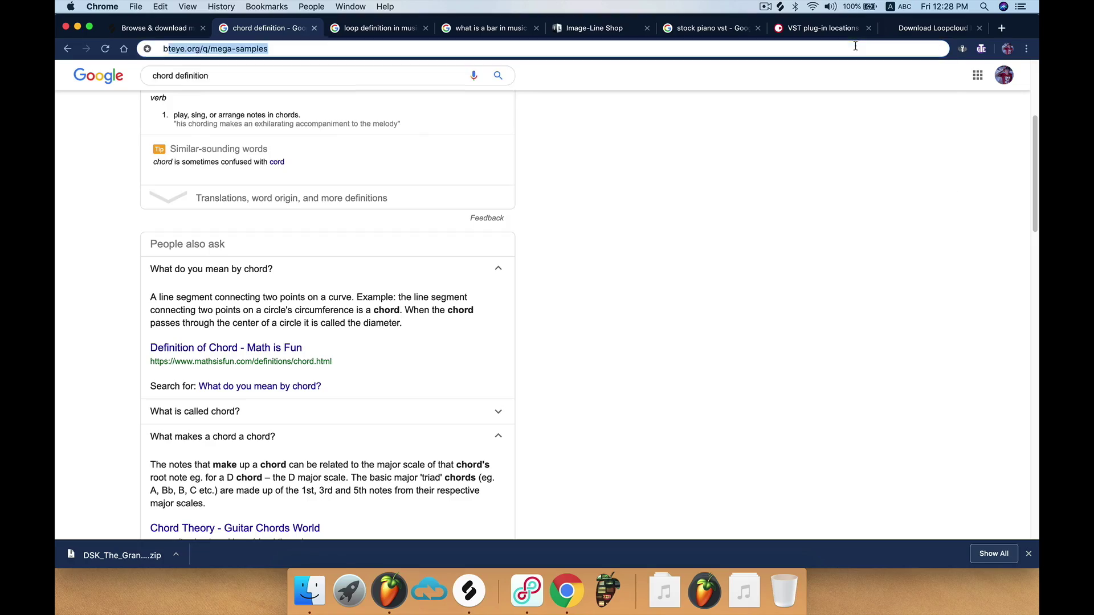
# In Chrome, search Google for "busy works beats chord code book" and open the Chord Codes - Busy Works Beats result.
pyautogui.write('busy works beats')
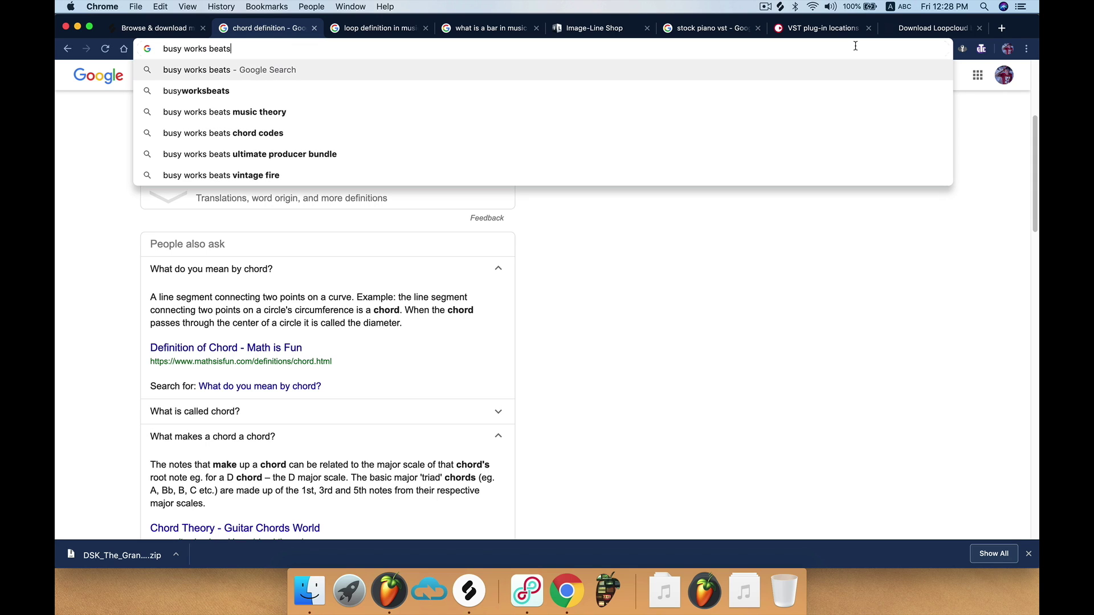
pyautogui.write(' chord cod')
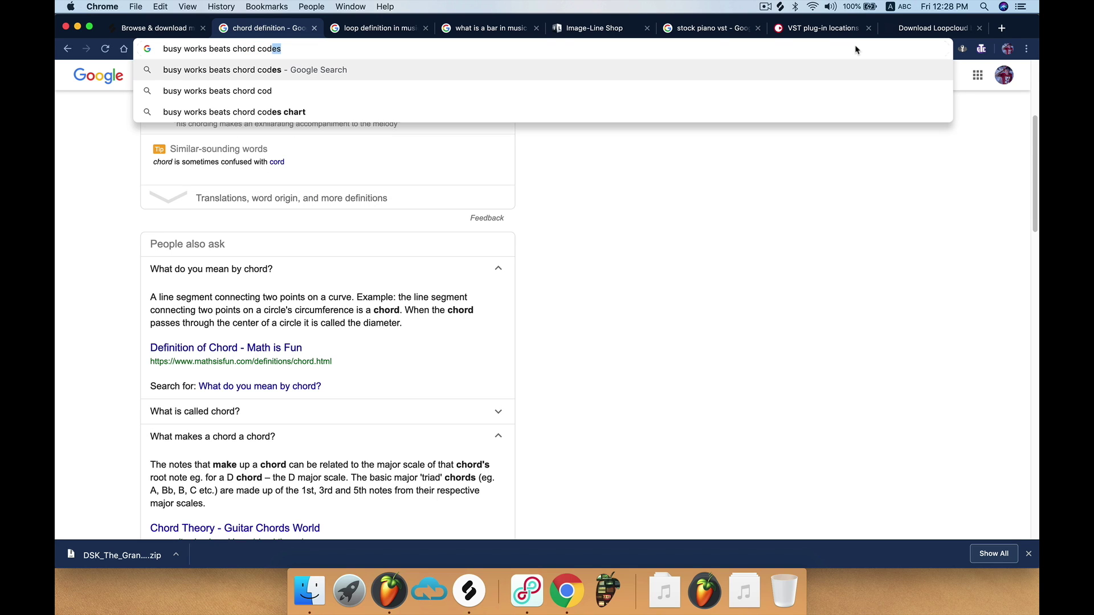
pyautogui.write('e book')
pyautogui.press('Return')
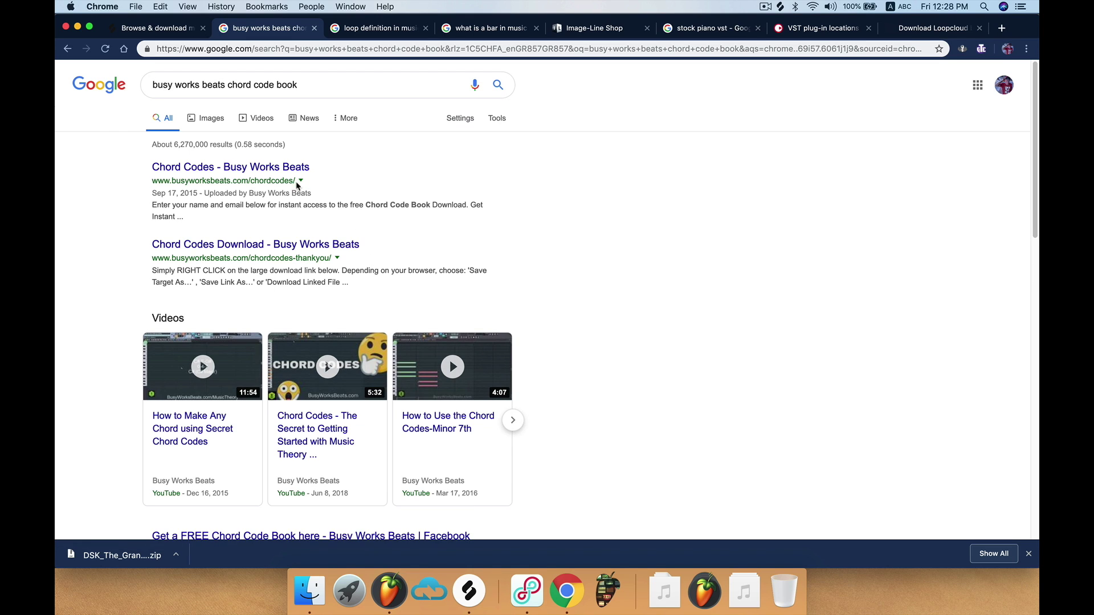
pyautogui.click(278, 169)
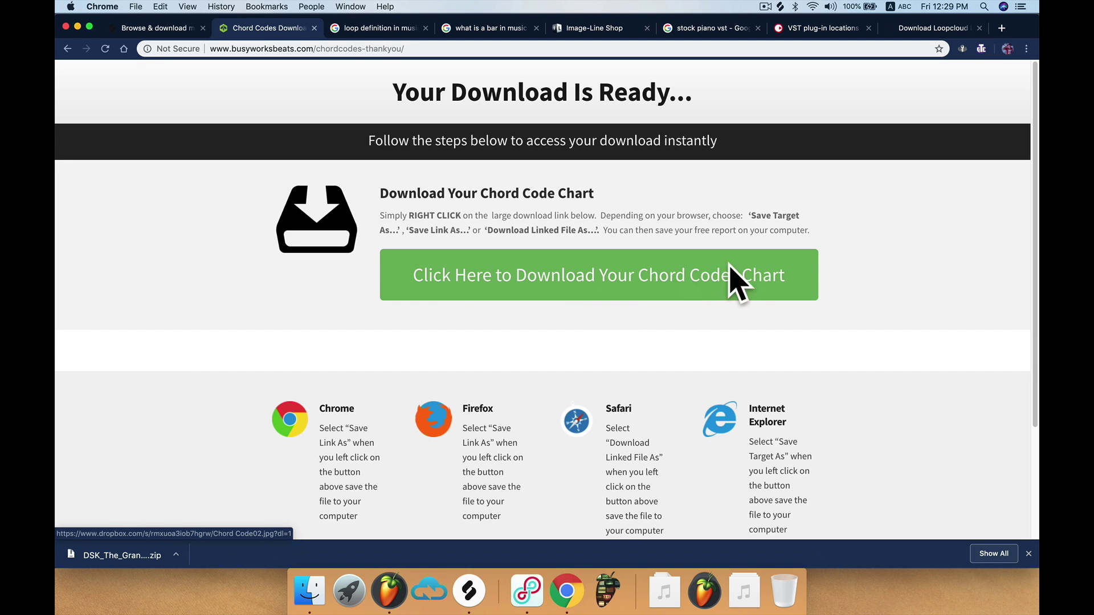
# Minimize Chrome and FL Studio to reach the chord code02.JPG chart on the desktop, and restore FL Studio.
pyautogui.click(78, 27)
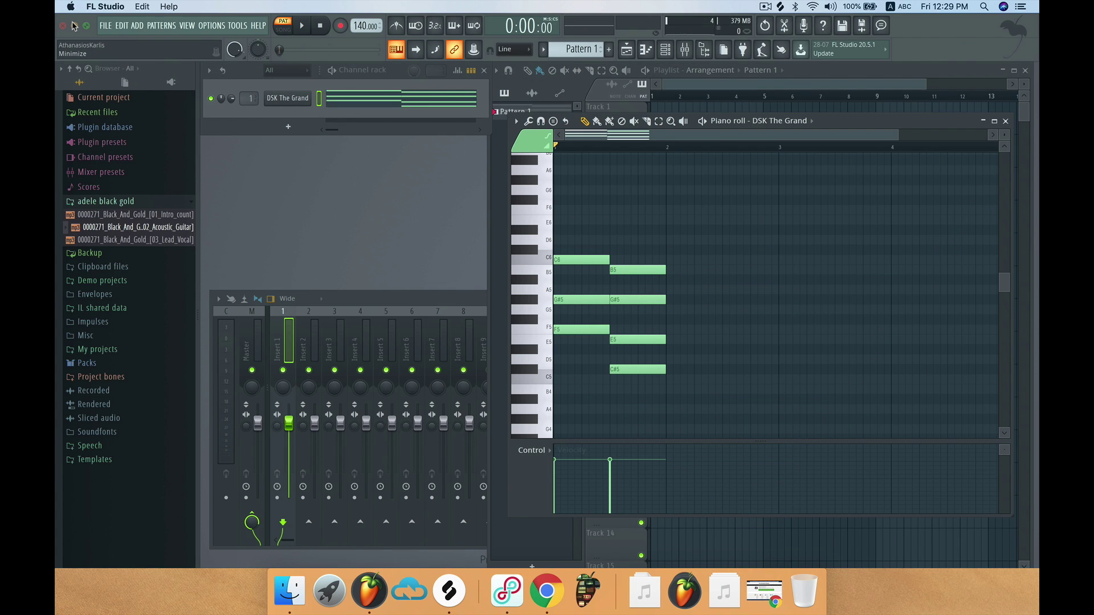
pyautogui.click(74, 26)
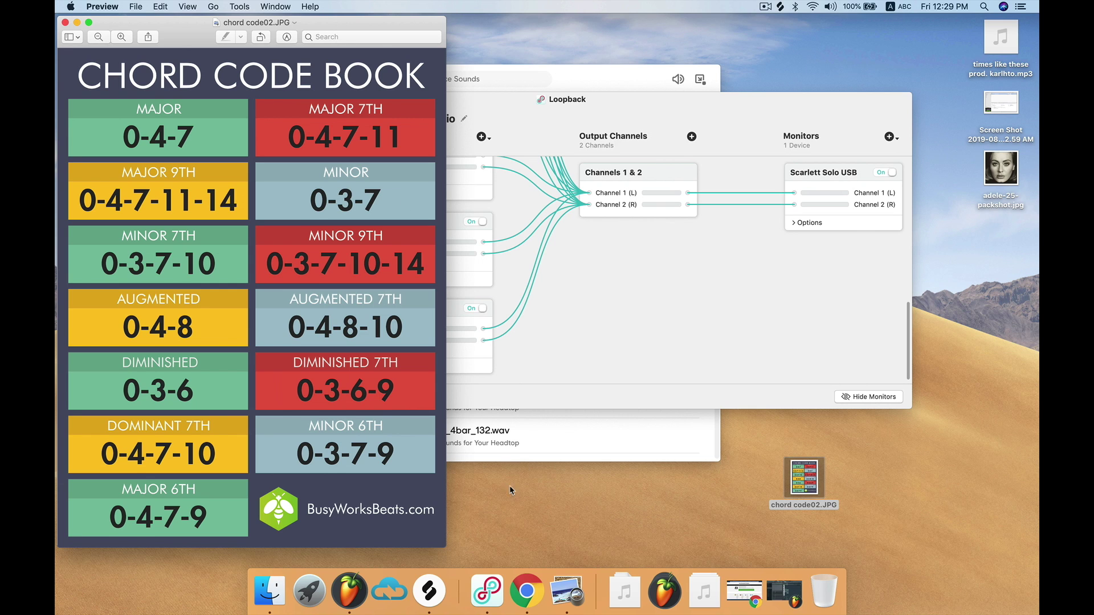
pyautogui.click(349, 591)
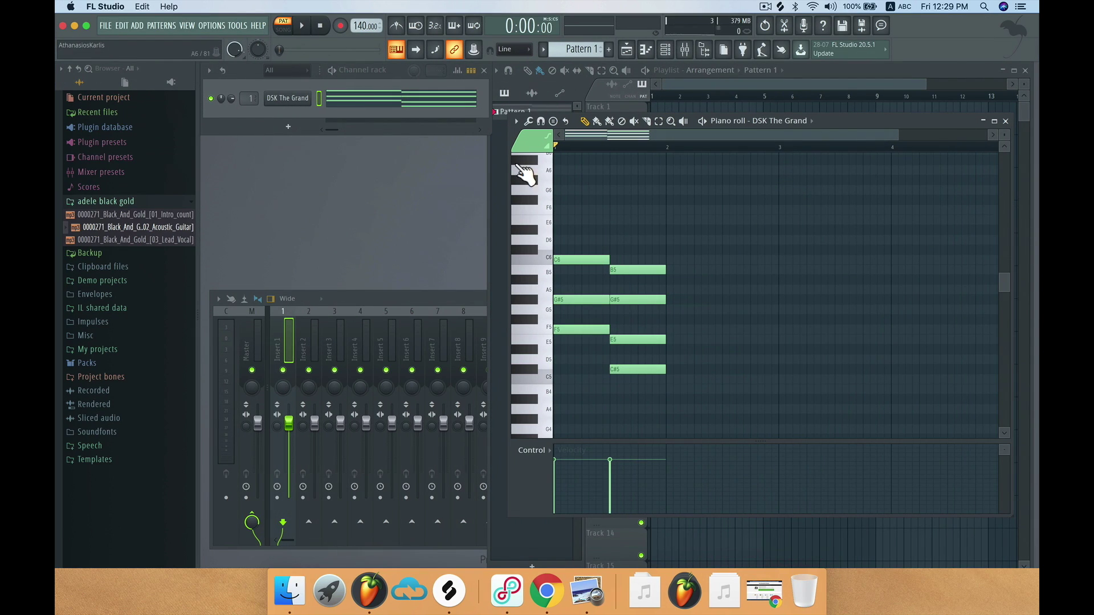
pyautogui.rightClick(286, 101)
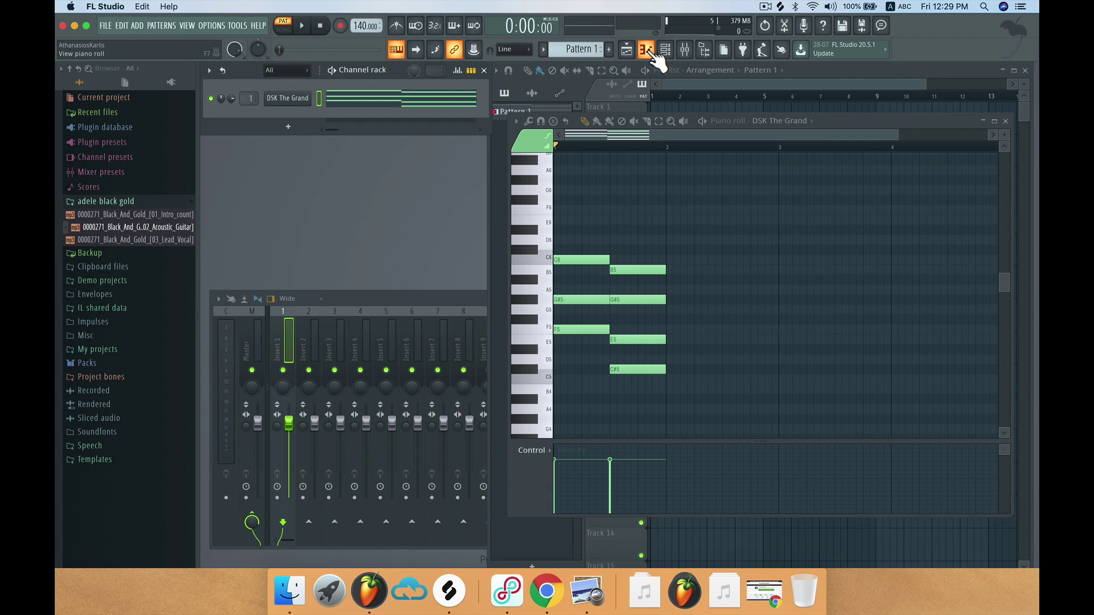
pyautogui.click(652, 52)
pyautogui.click(652, 51)
pyautogui.click(652, 52)
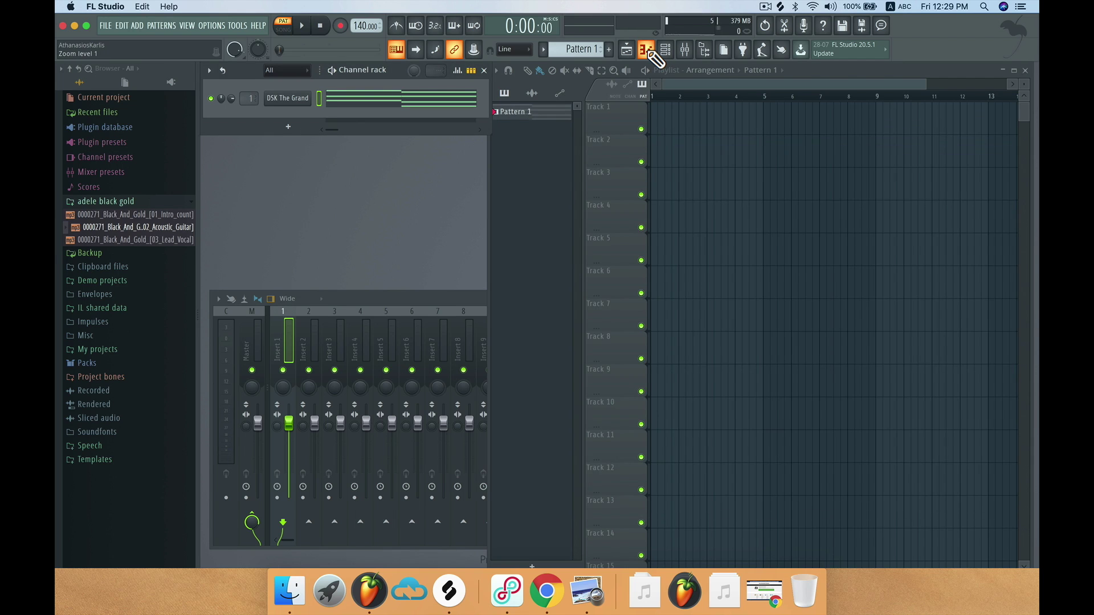
pyautogui.click(652, 52)
# Bring up the chord code chart in Preview, draw a half-bar E6 note at the start of bar 2 in FL Studio, and return to the chart.
pyautogui.click(597, 601)
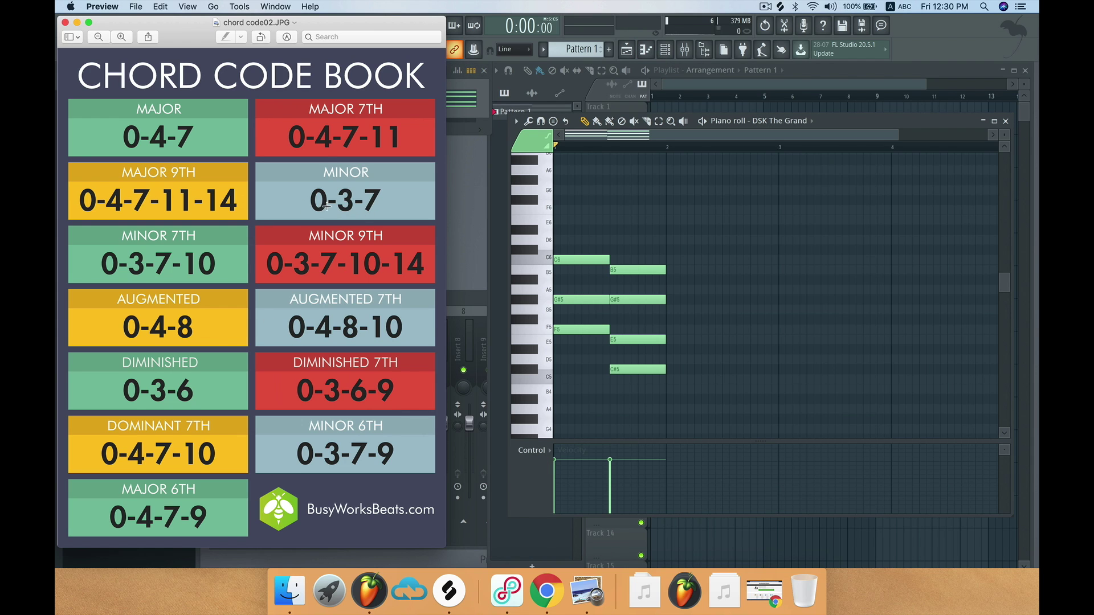
pyautogui.click(709, 262)
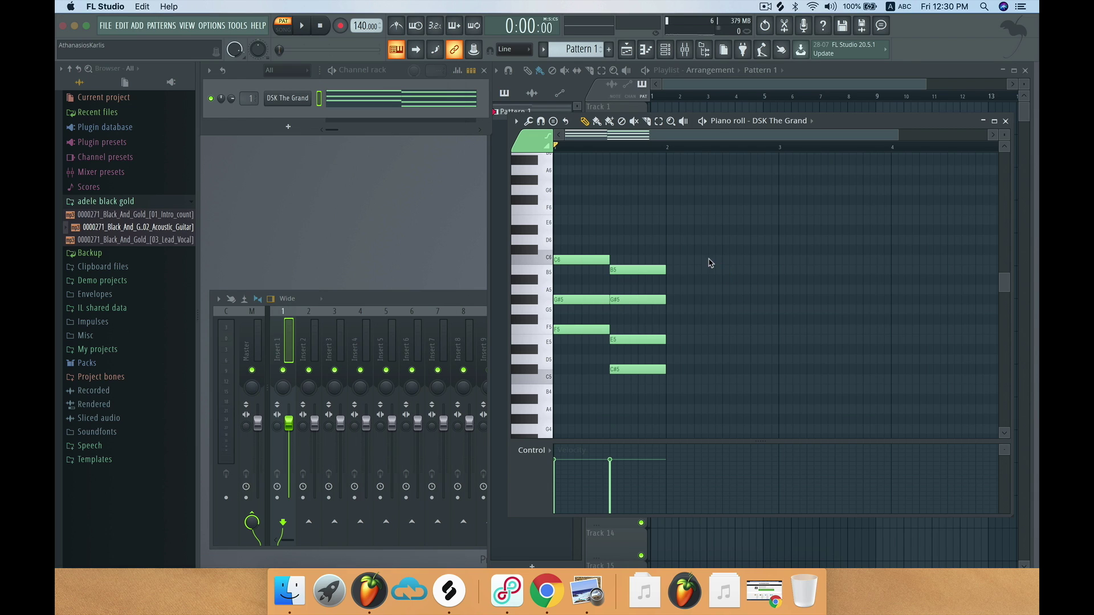
pyautogui.click(708, 250)
pyautogui.rightClick(732, 260)
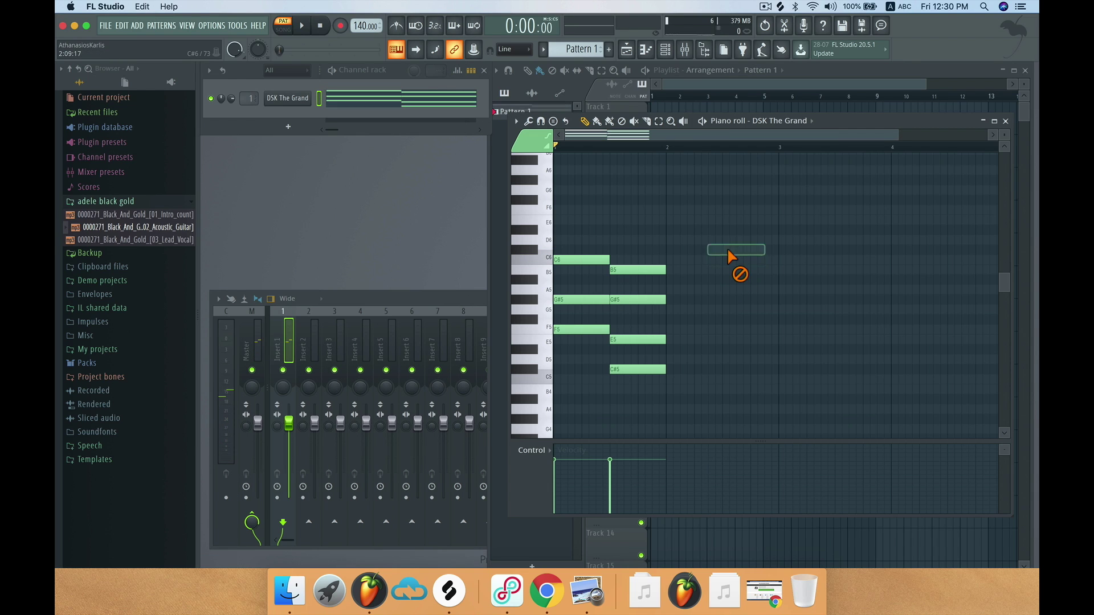
pyautogui.rightClick(713, 250)
pyautogui.click(681, 221)
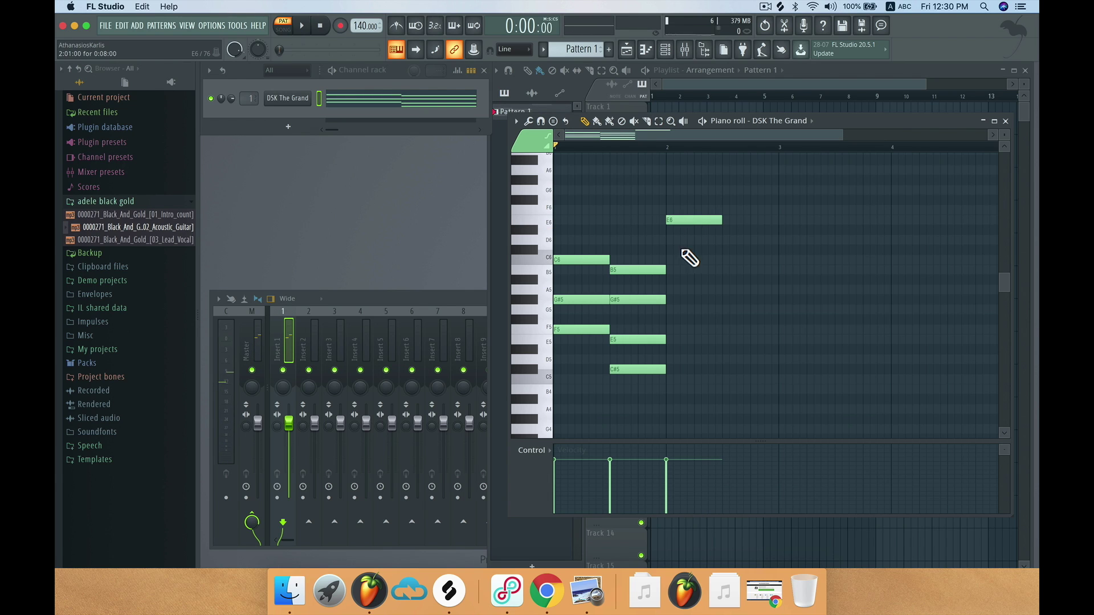
pyautogui.click(587, 591)
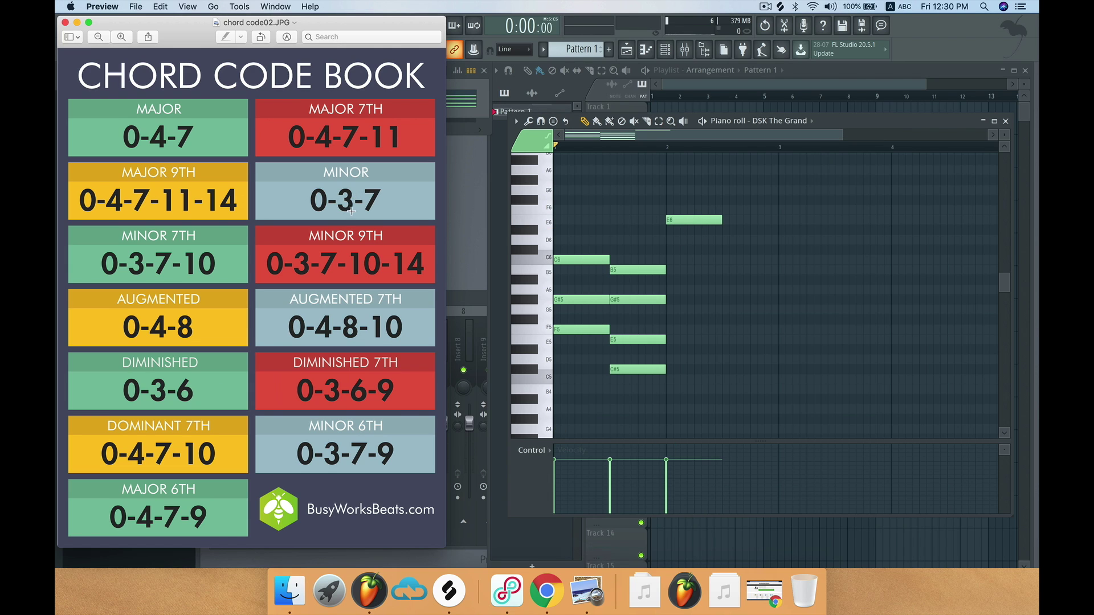
# In FL Studio, draw half-bar C#6 and A5 notes below the E6 at the start of bar 2, checking the chord chart between them.
pyautogui.click(746, 245)
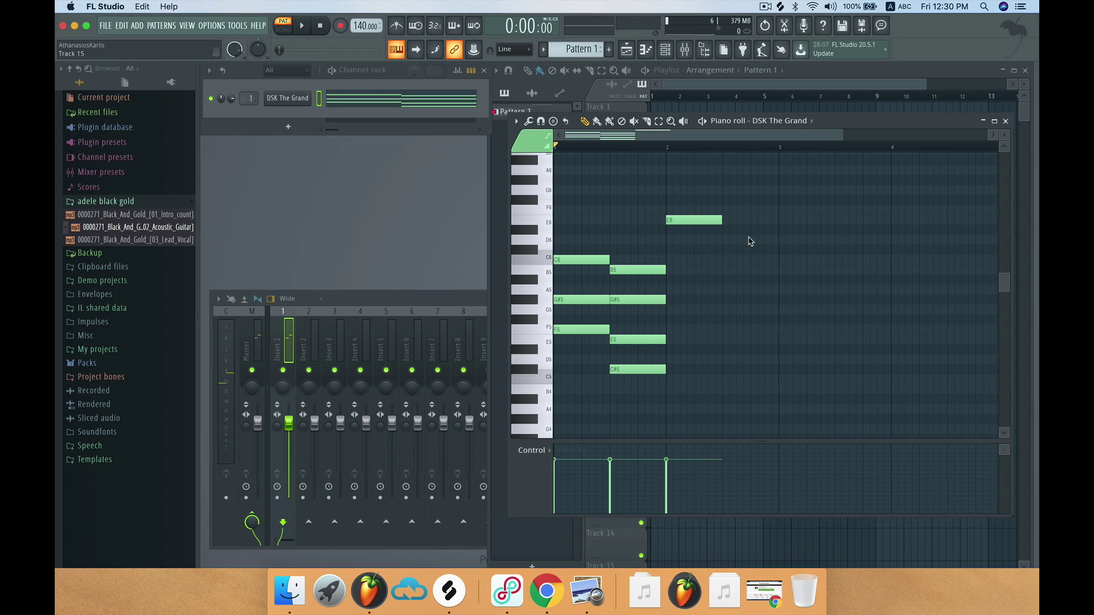
pyautogui.click(749, 239)
pyautogui.rightClick(761, 240)
pyautogui.click(678, 250)
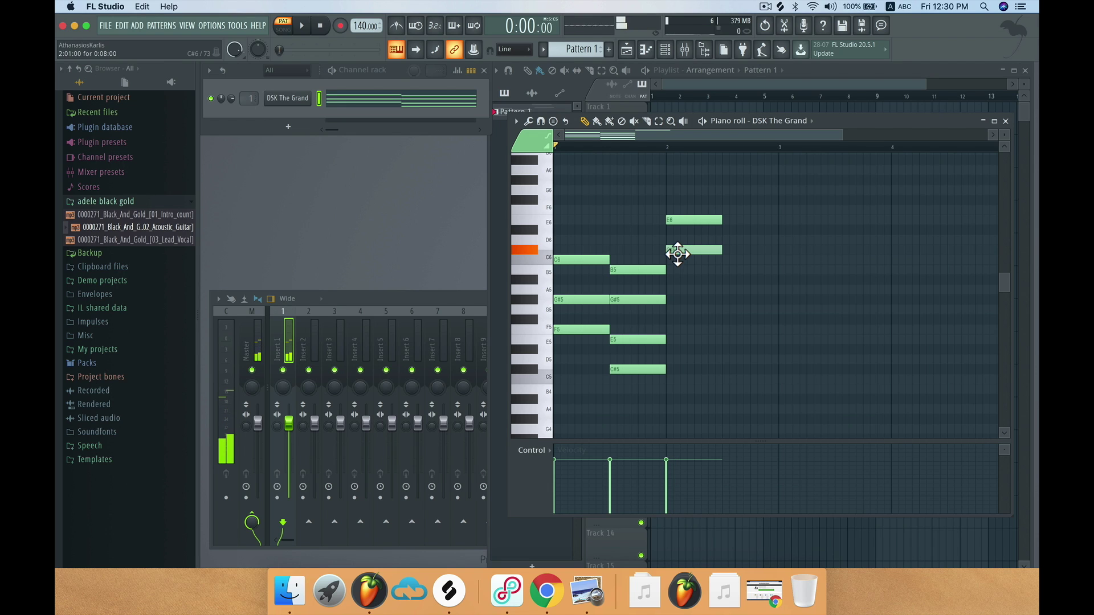
pyautogui.click(587, 591)
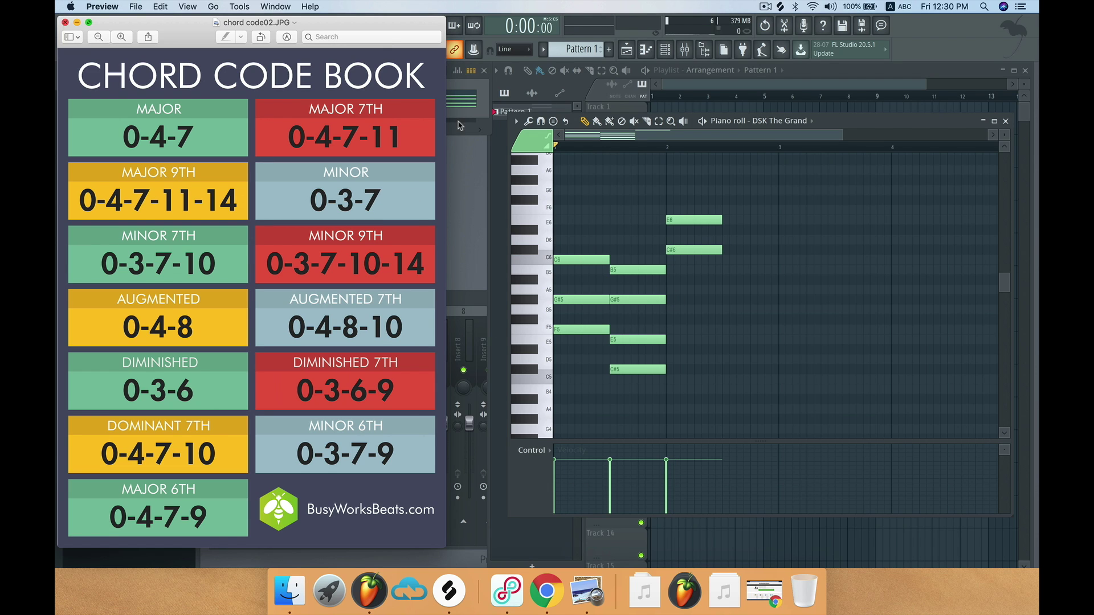
pyautogui.press('super+w')
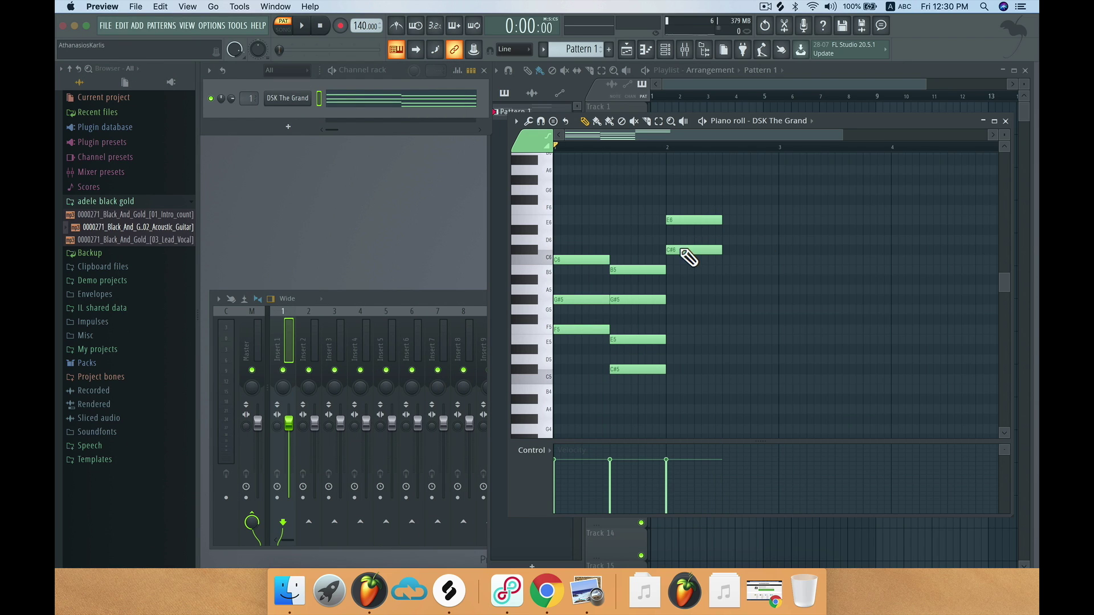
pyautogui.click(670, 289)
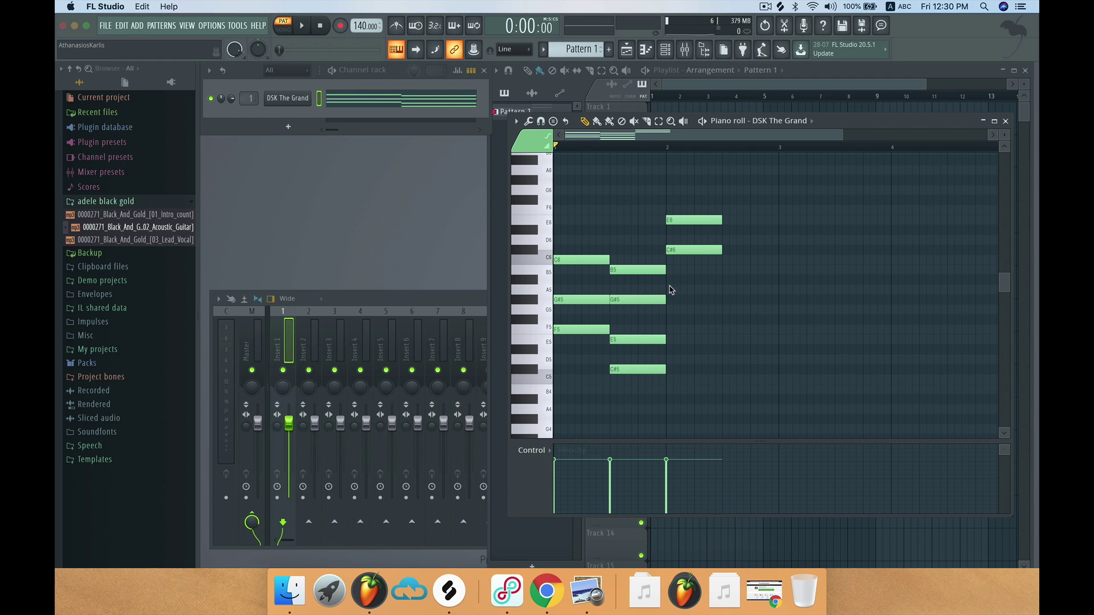
pyautogui.click(677, 291)
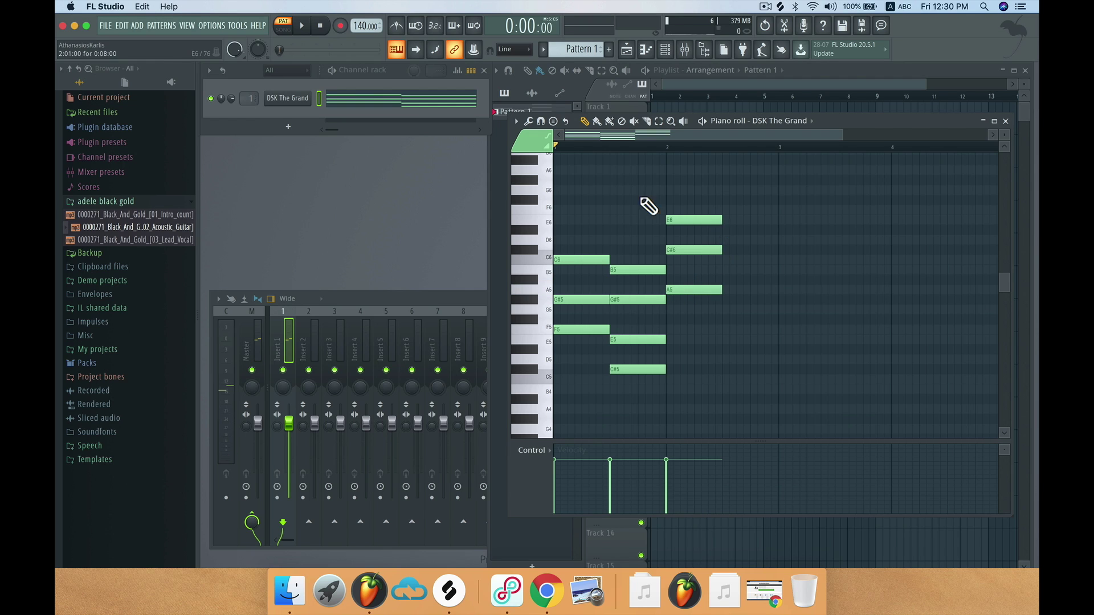
# Play back the chord progression in pattern mode, and stop playback.
pyautogui.click(288, 33)
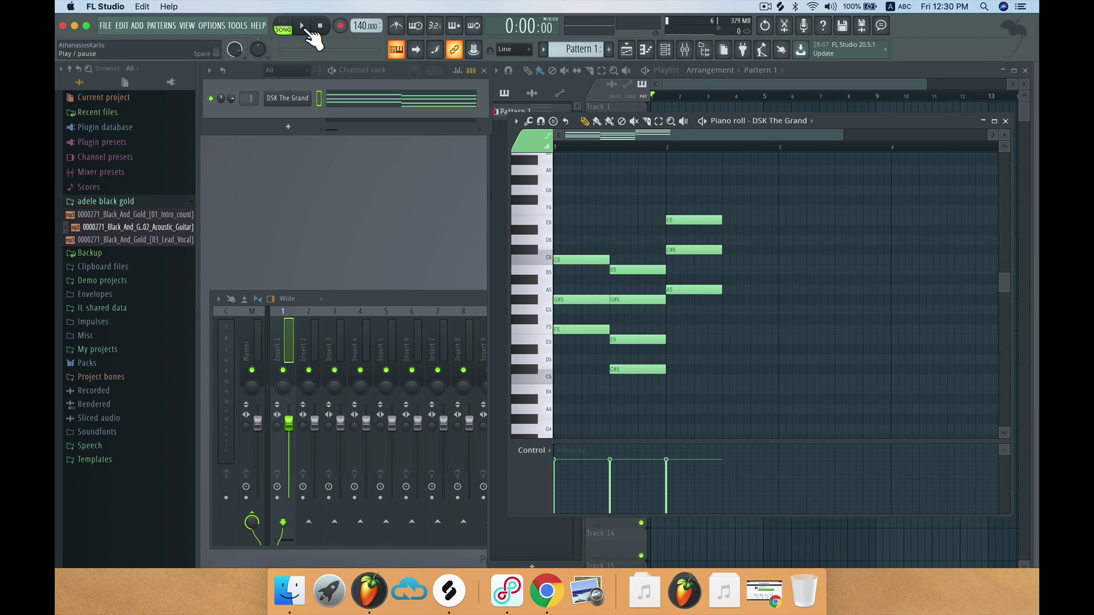
pyautogui.click(288, 27)
pyautogui.press('space')
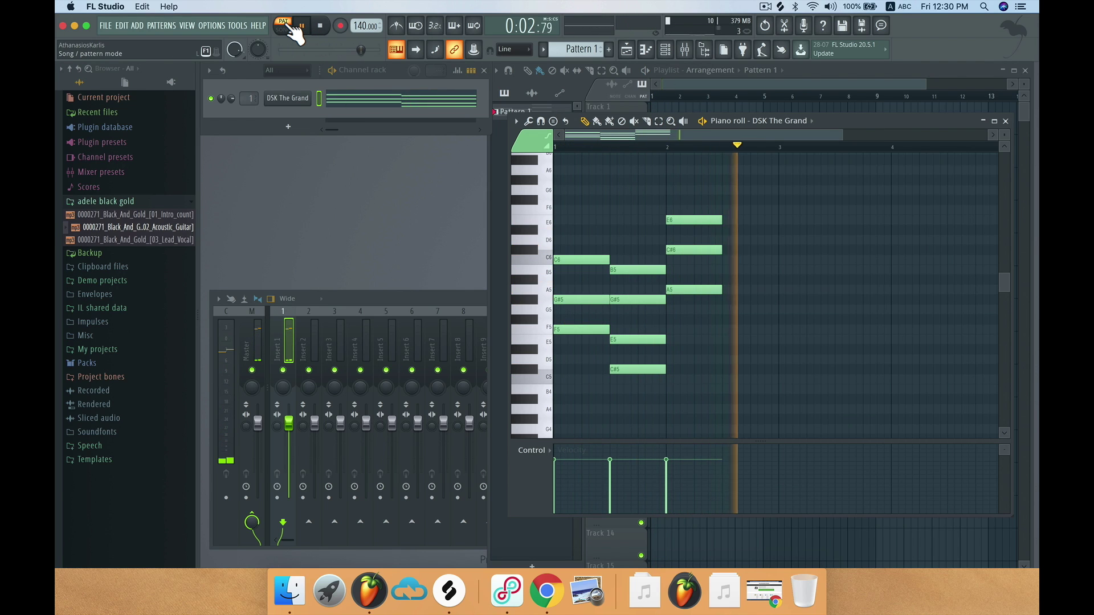
pyautogui.click(322, 27)
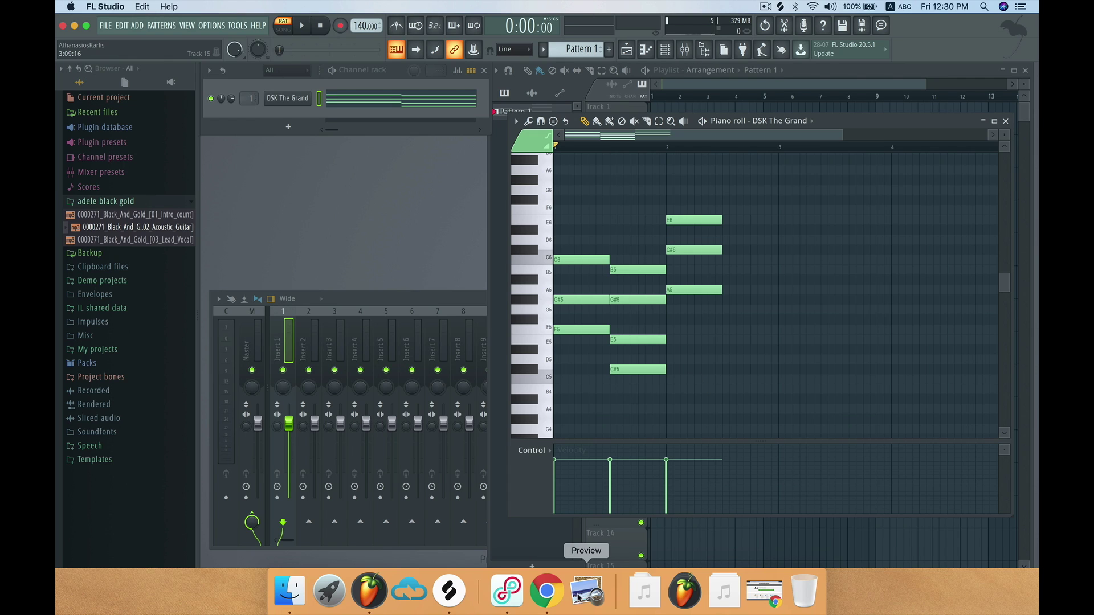
# Minimize FL Studio and reopen the chord code02.JPG chart from the desktop.
pyautogui.click(587, 593)
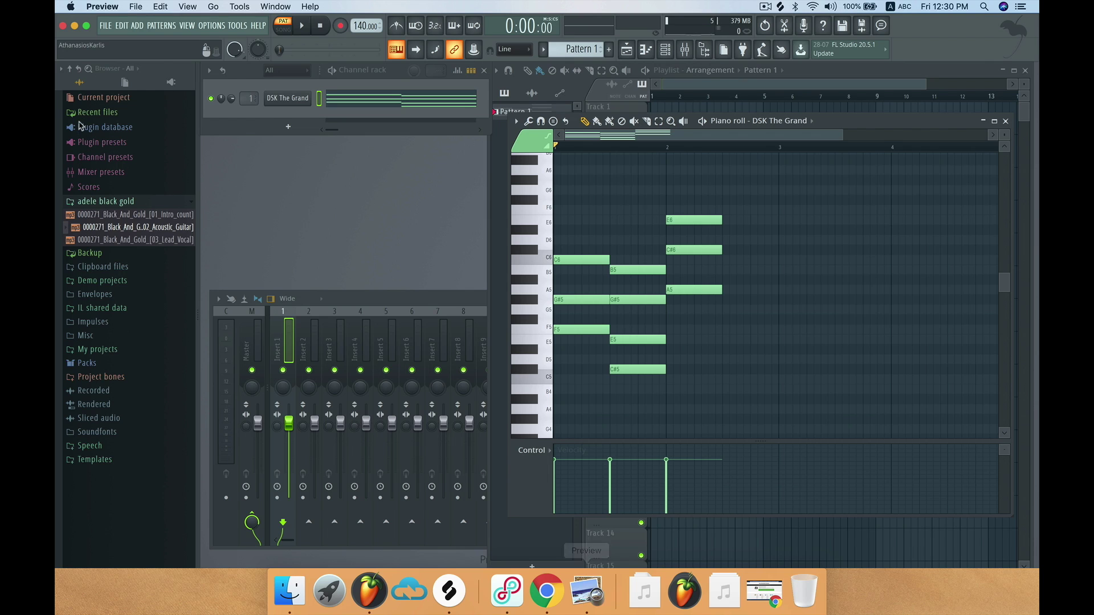
pyautogui.click(75, 28)
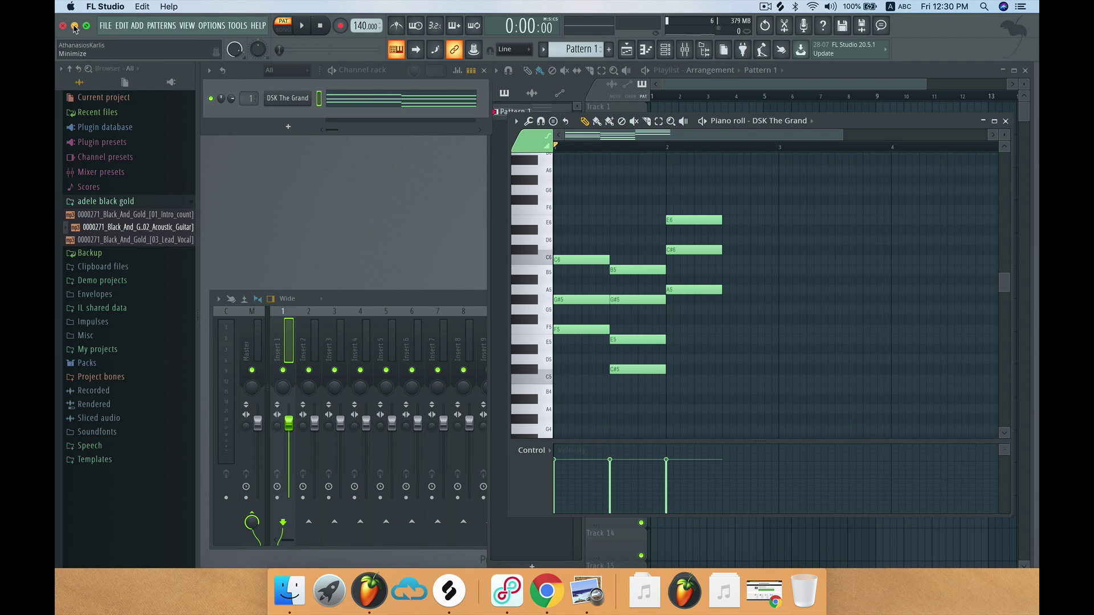
pyautogui.click(75, 29)
pyautogui.click(574, 597)
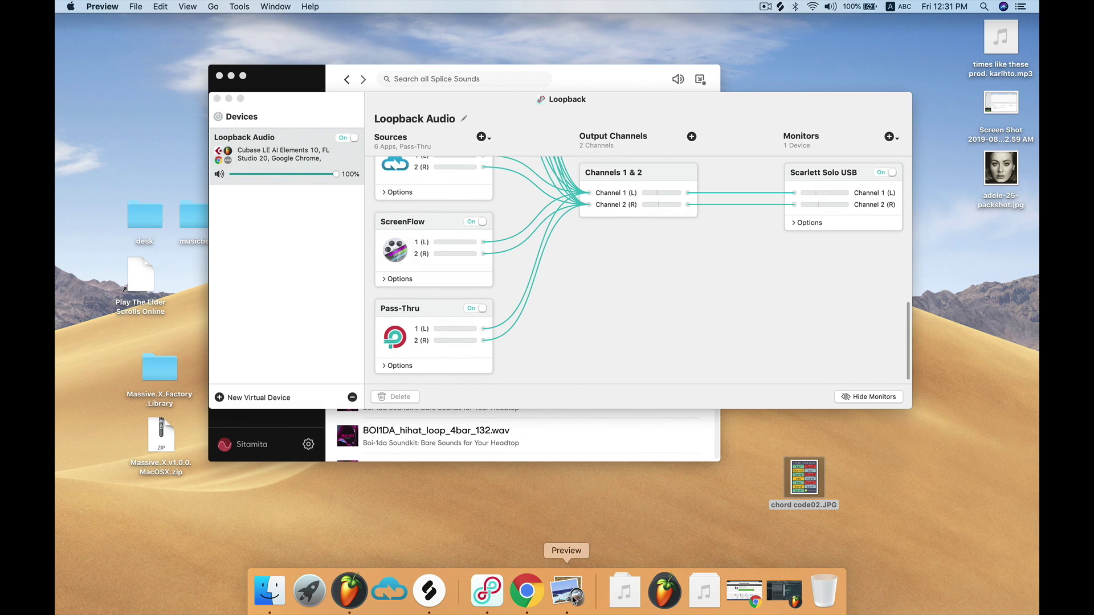
pyautogui.doubleClick(796, 484)
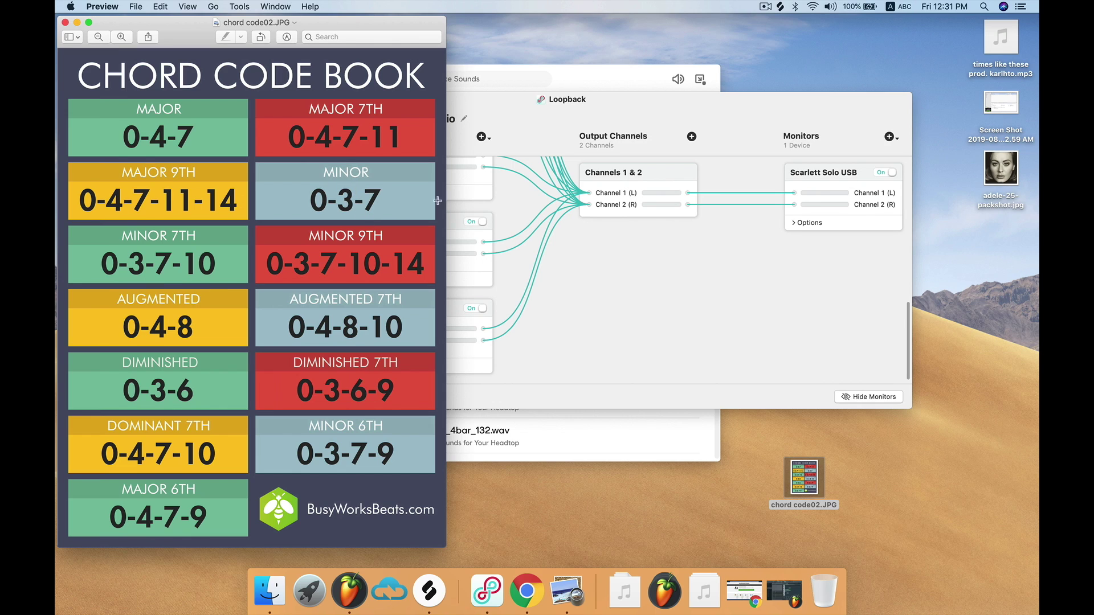
# Return to FL Studio, stack half-bar D#6, C6 and A5 notes in the second half of bar 2, and audition the pattern.
pyautogui.click(349, 591)
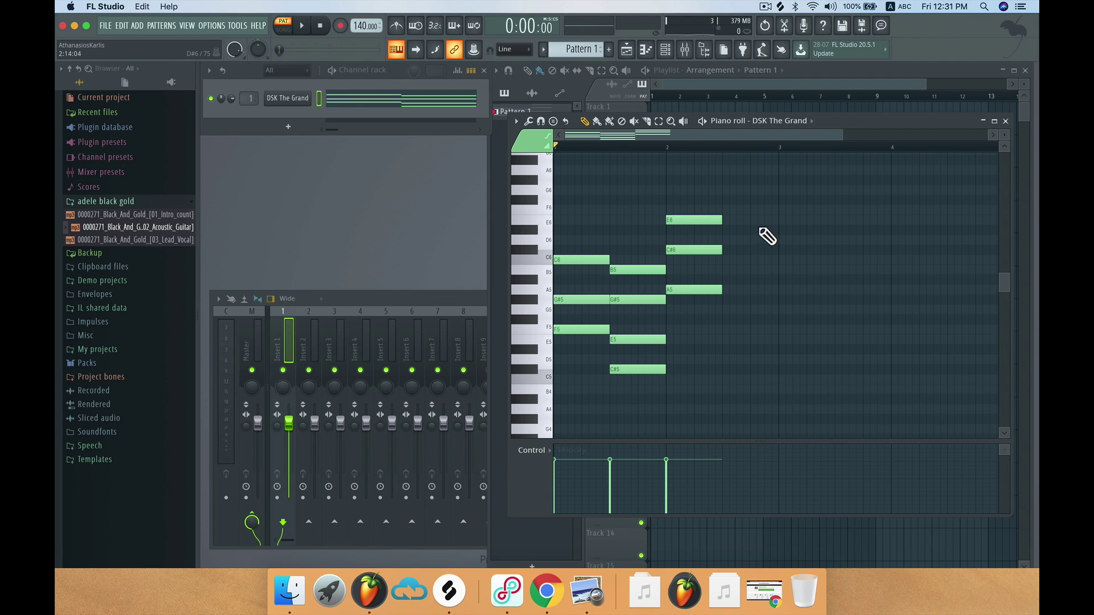
pyautogui.moveTo(763, 231)
pyautogui.mouseDown()
pyautogui.moveTo(777, 234)
pyautogui.moveTo(745, 240)
pyautogui.mouseUp()
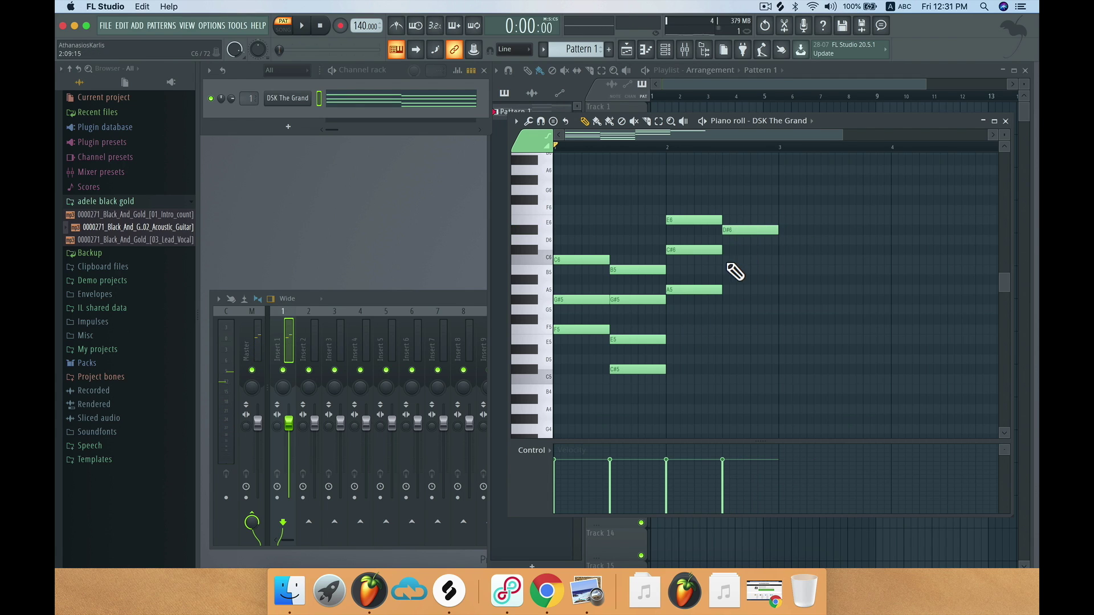
pyautogui.click(738, 260)
pyautogui.click(739, 296)
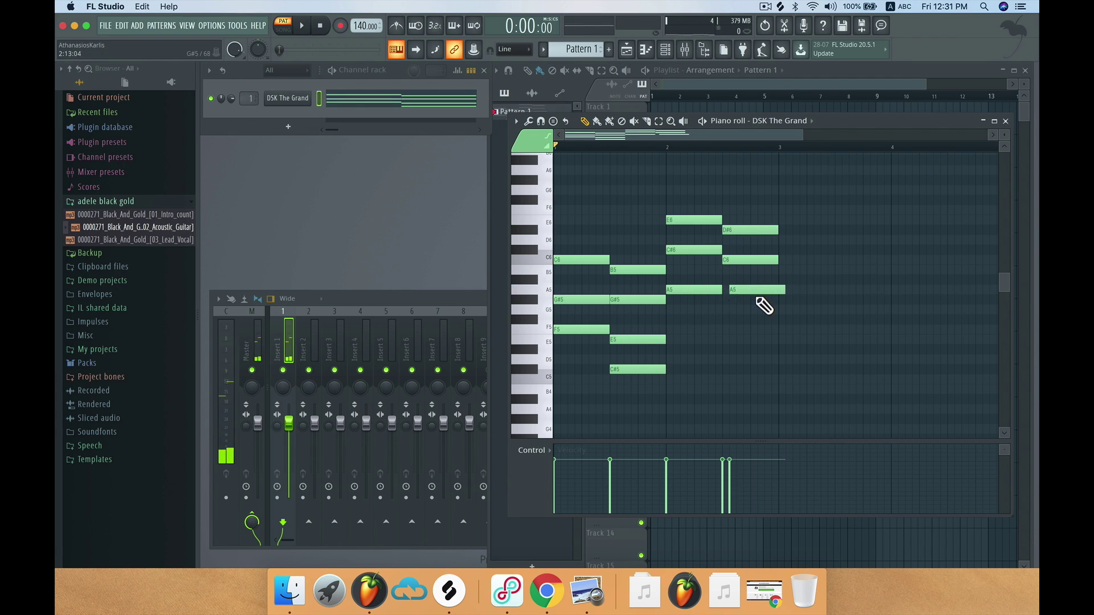
pyautogui.moveTo(741, 296); pyautogui.dragTo(734, 298)
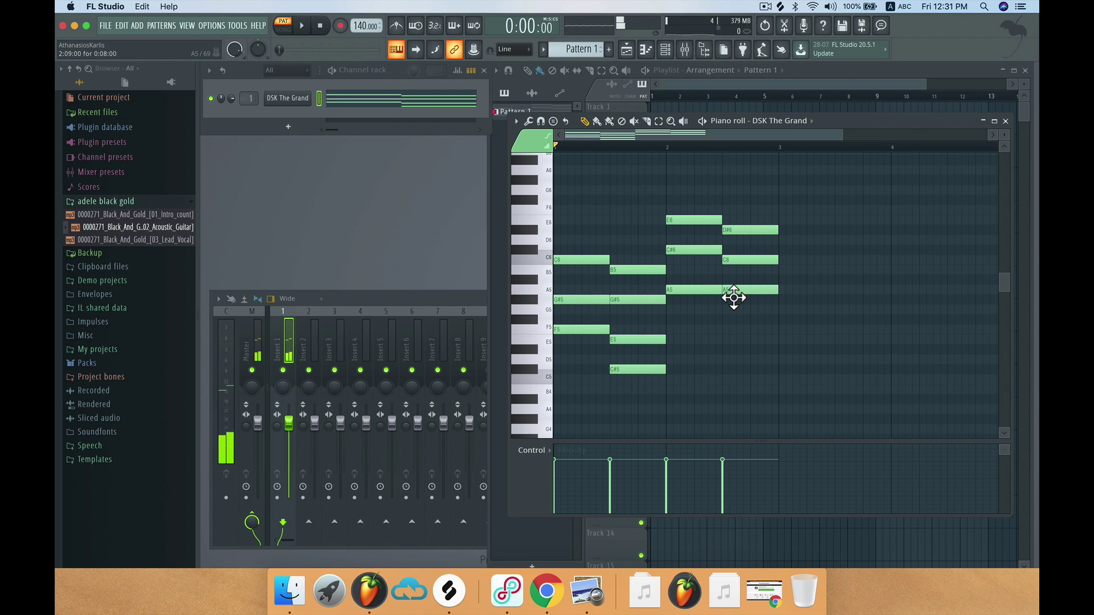
pyautogui.press('space')
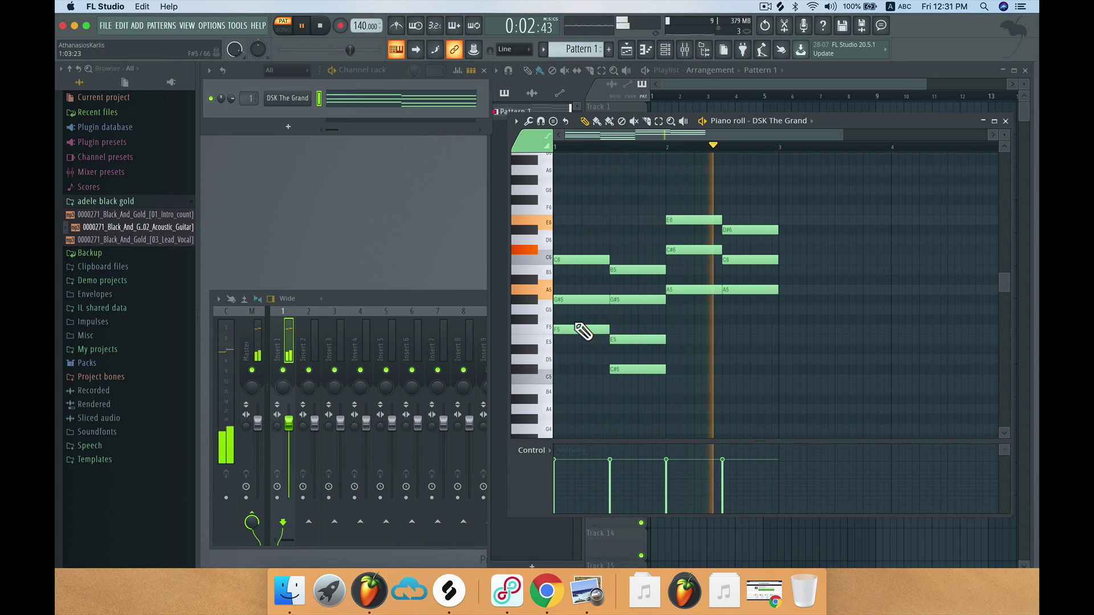
pyautogui.press('space')
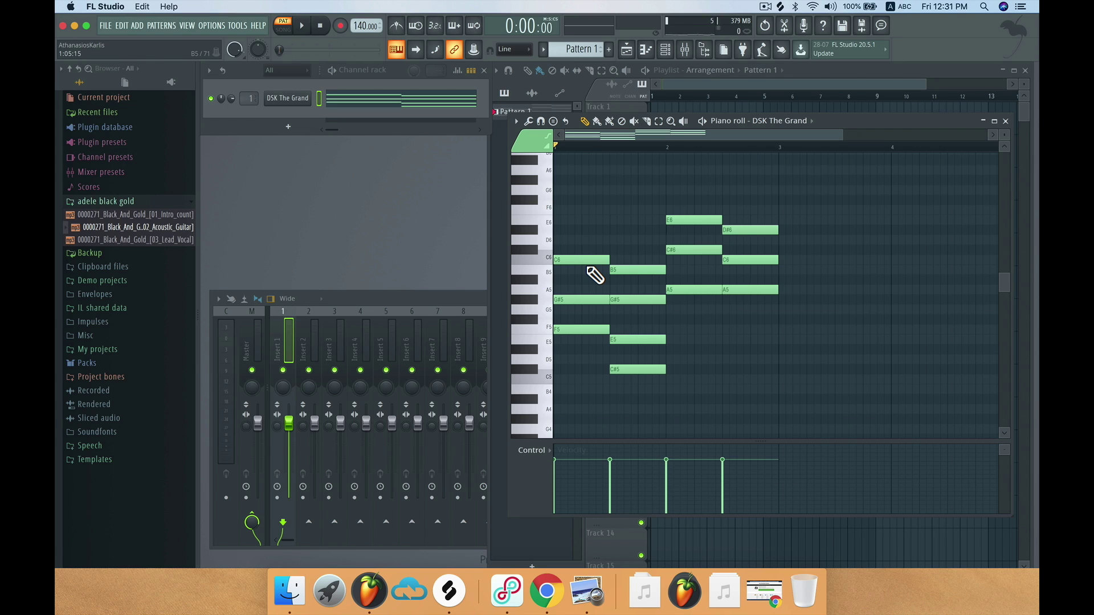
# Add a short E6 melody note on beat 2 of bar 1, above the first chord, and preview it.
pyautogui.click(567, 220)
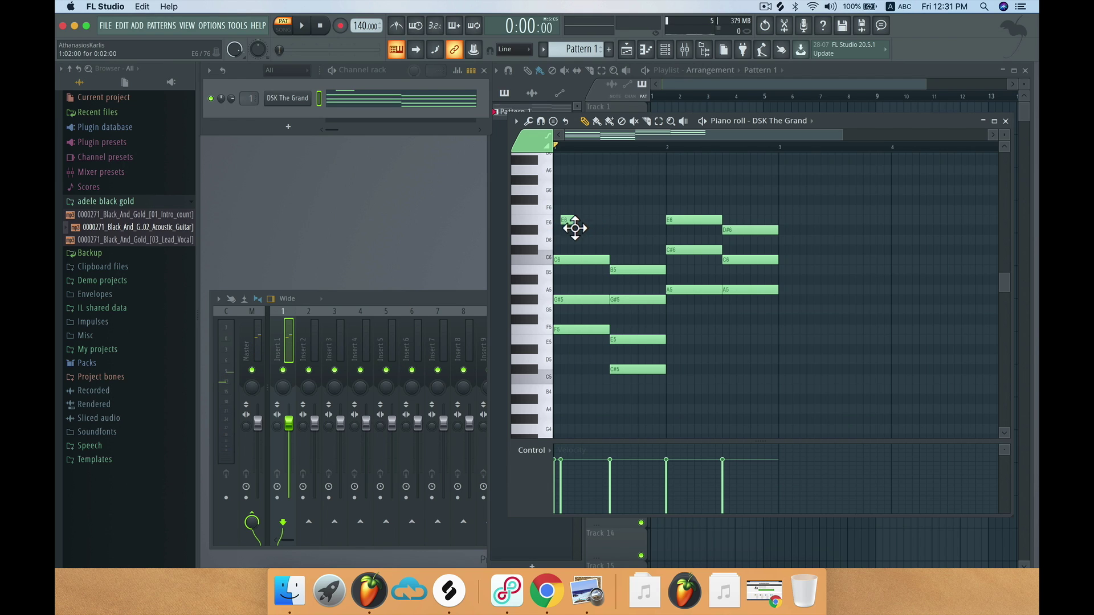
pyautogui.moveTo(574, 228); pyautogui.dragTo(597, 228)
pyautogui.press('space')
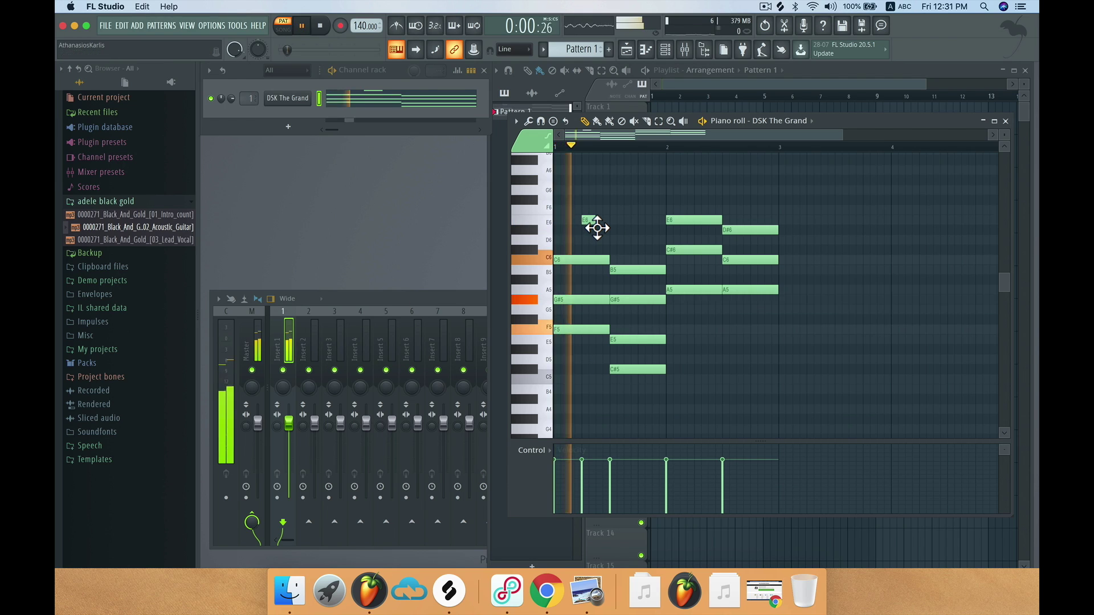
pyautogui.press('space')
# Place two consecutive short D#6 melody notes from beat 3 of bar 1, above the second chord, auditioning each addition.
pyautogui.click(614, 230)
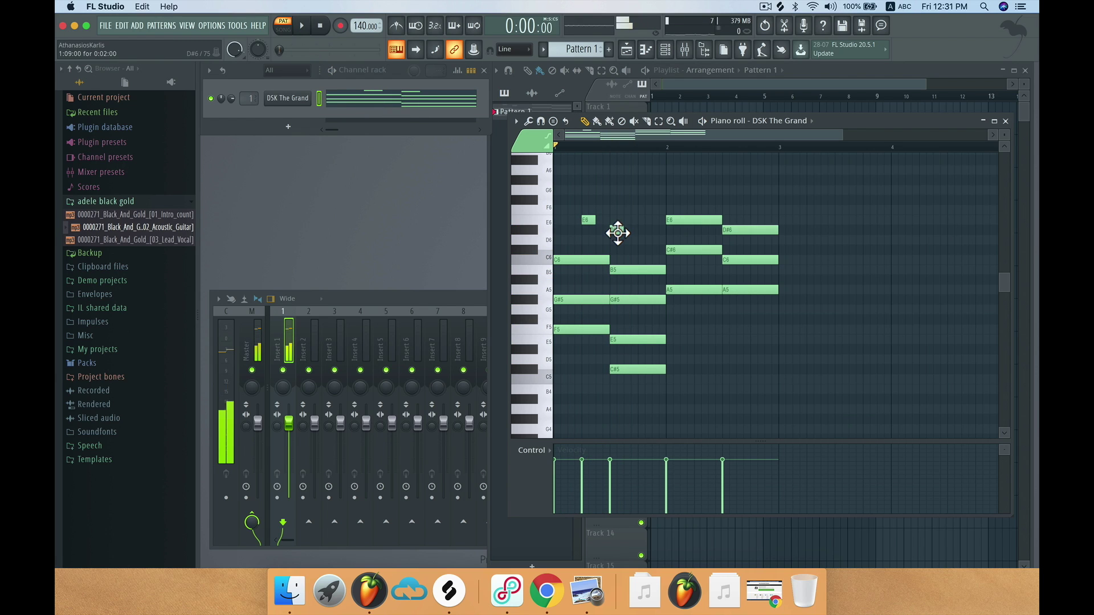
pyautogui.press('space')
pyautogui.press('space')
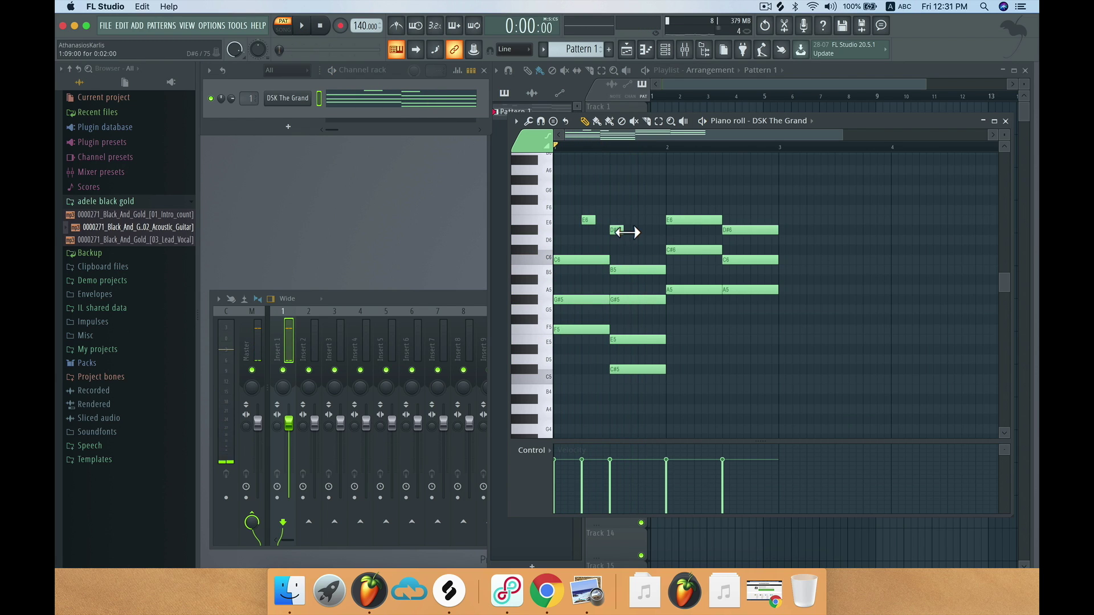
pyautogui.click(630, 230)
pyautogui.press('space')
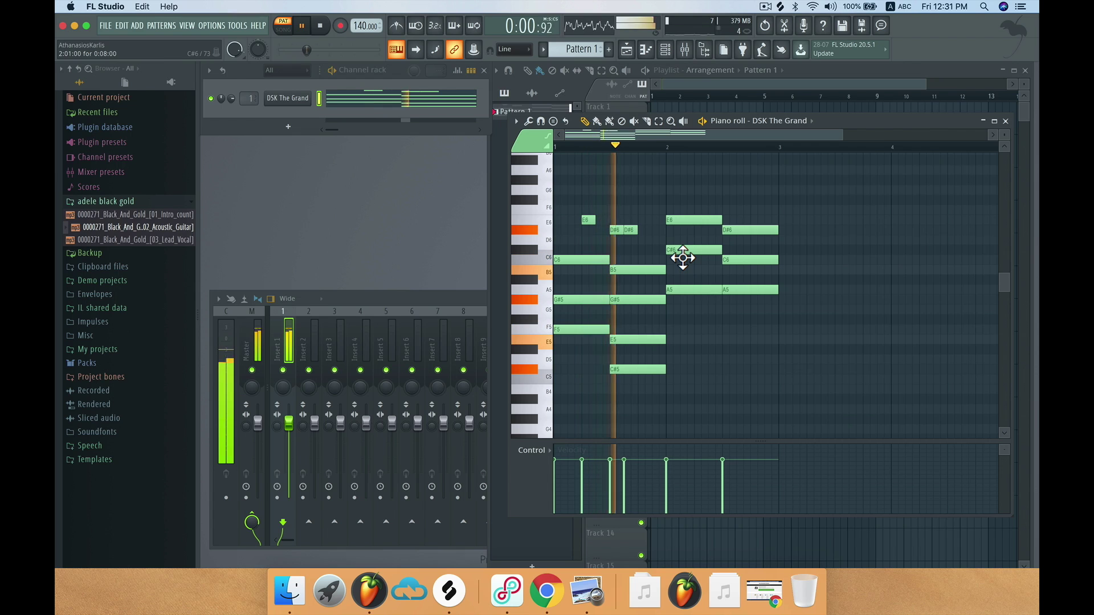
pyautogui.press('space')
# Add a short E6 melody note on beat 4 of bar 1 and play the pattern twice to check it.
pyautogui.click(644, 220)
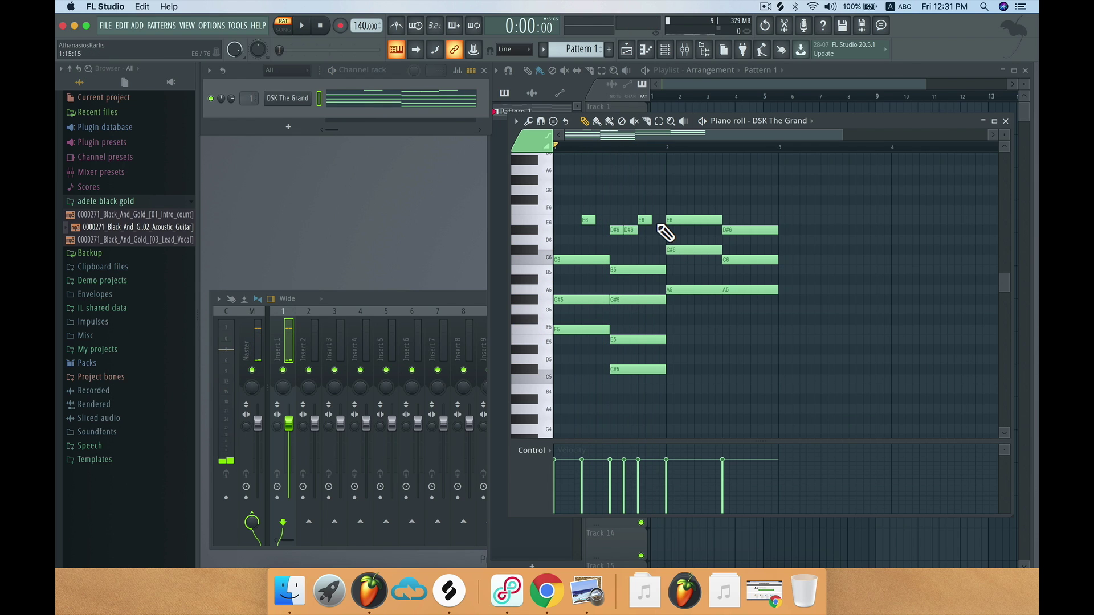
pyautogui.press('space')
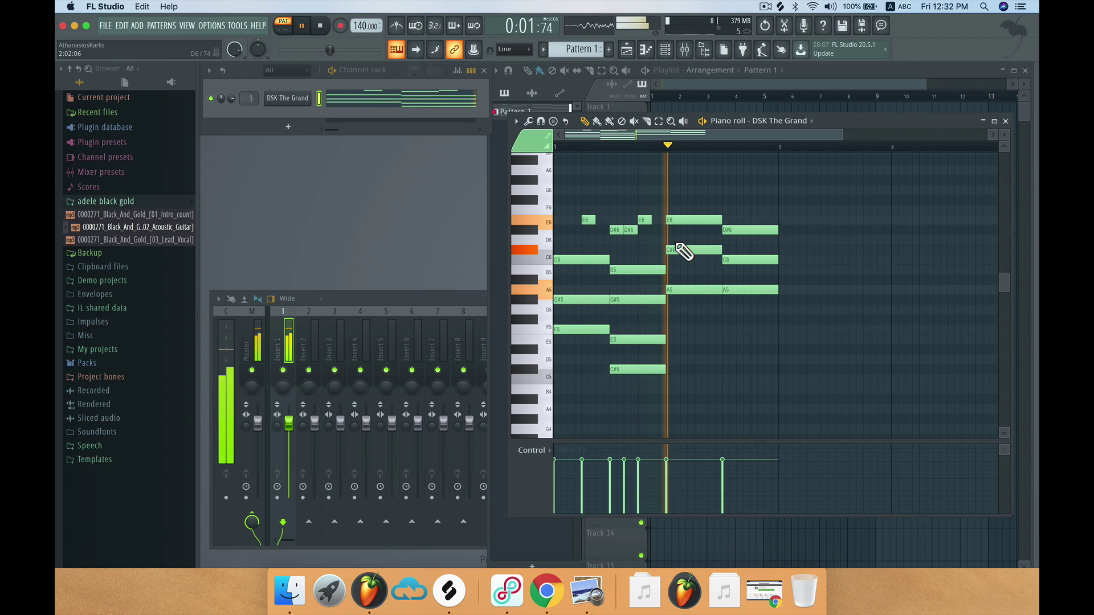
pyautogui.press('space')
pyautogui.press('space')
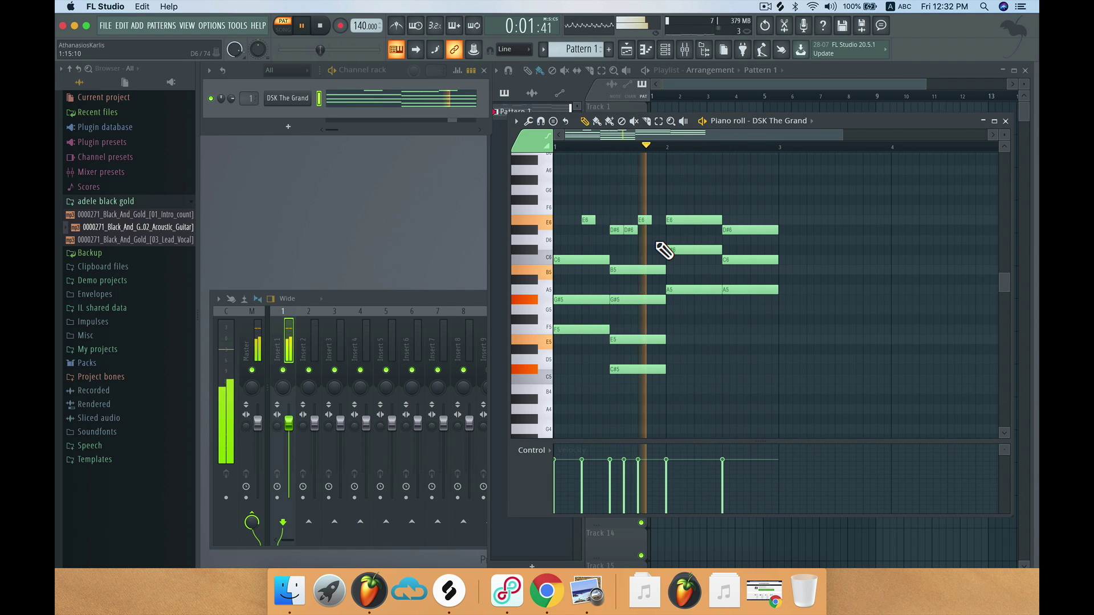
pyautogui.press('space')
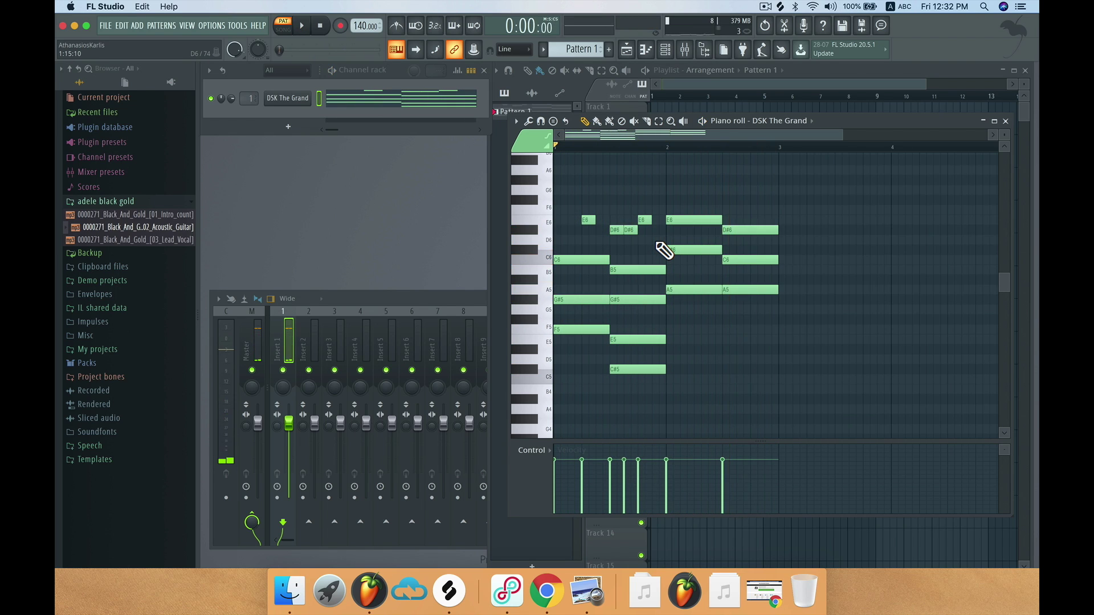